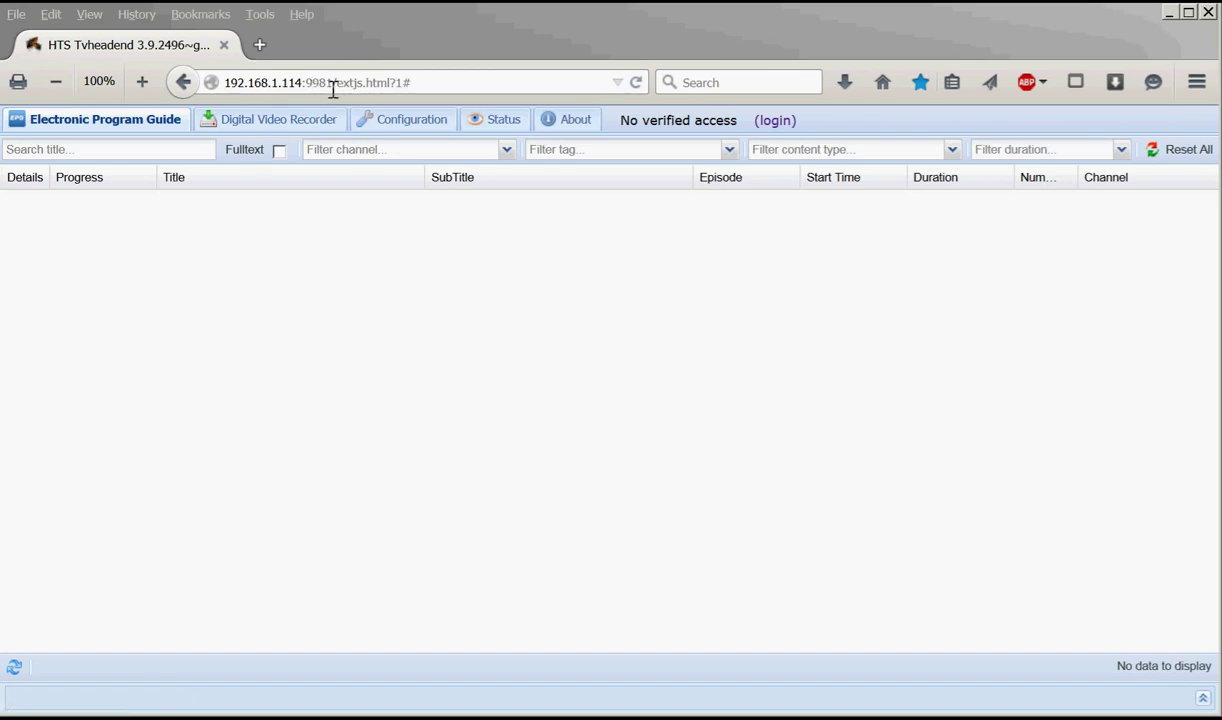
# Scroll through the General server settings under Configuration, then open the Channel / EPG page
pyautogui.click(388, 122)
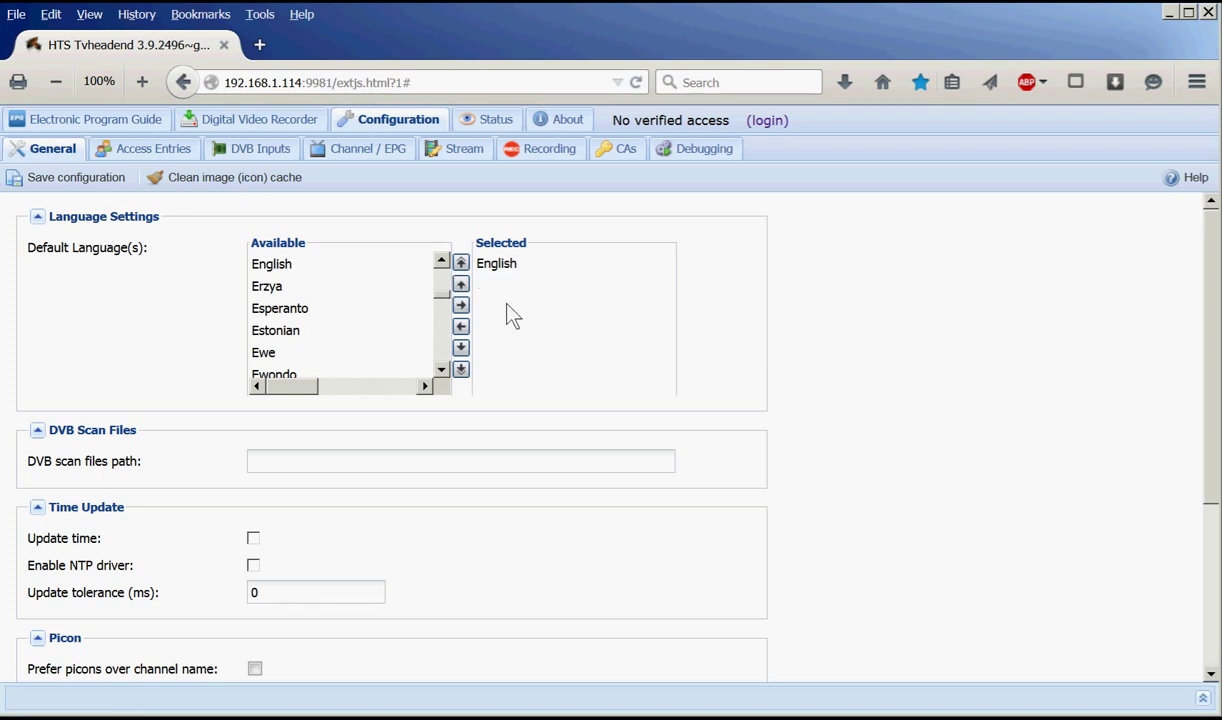
pyautogui.scroll(-1, 208, 362)
pyautogui.scroll(-2, 205, 362)
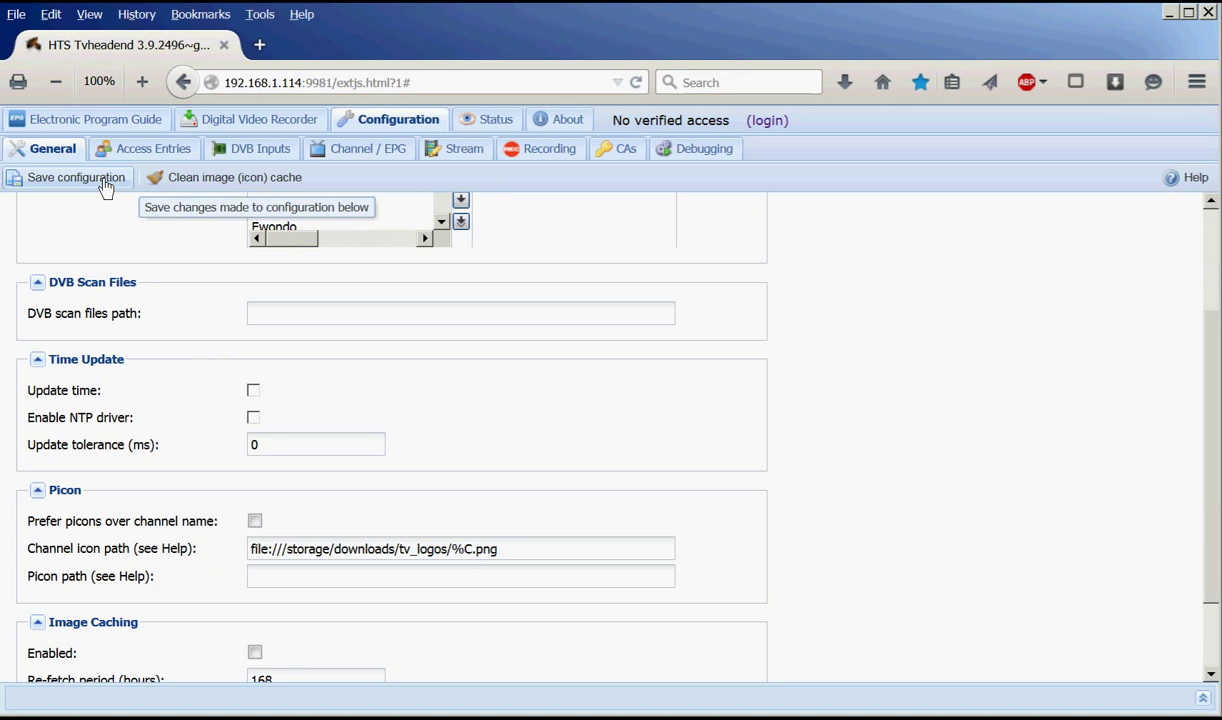
pyautogui.click(383, 152)
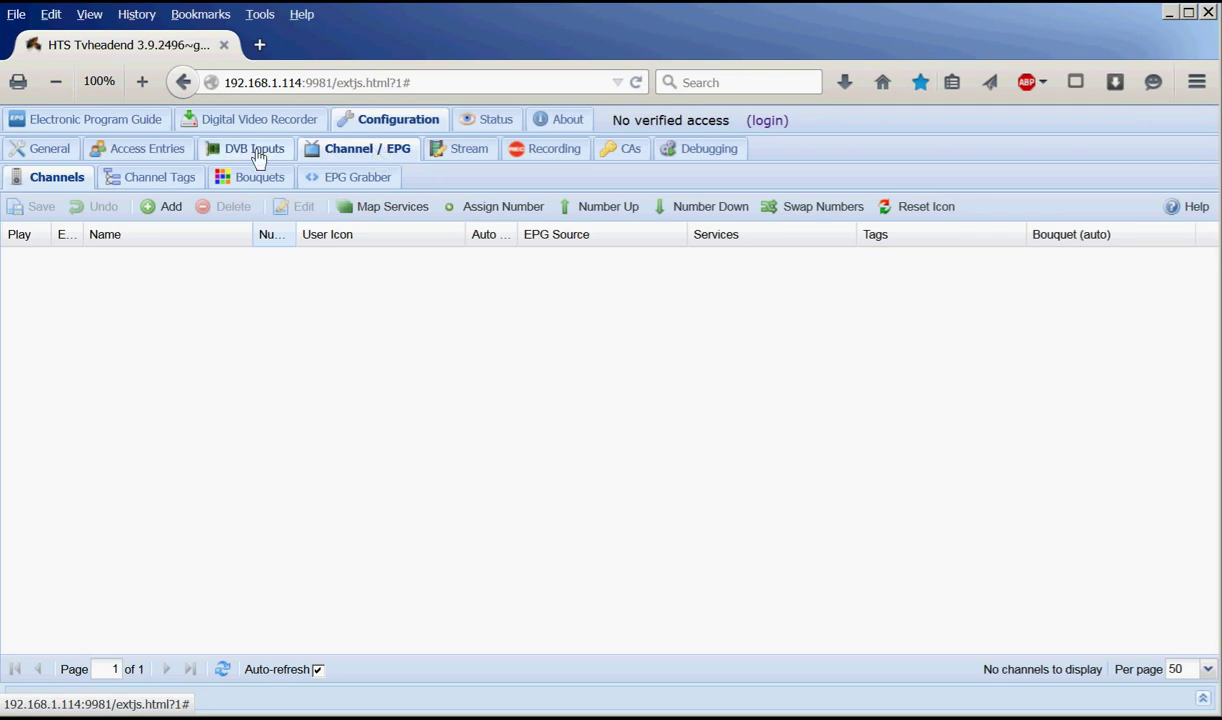
# Inspect the two HDHomeRun devices in the TV adapters tree, then show the empty Networks list
pyautogui.click(258, 158)
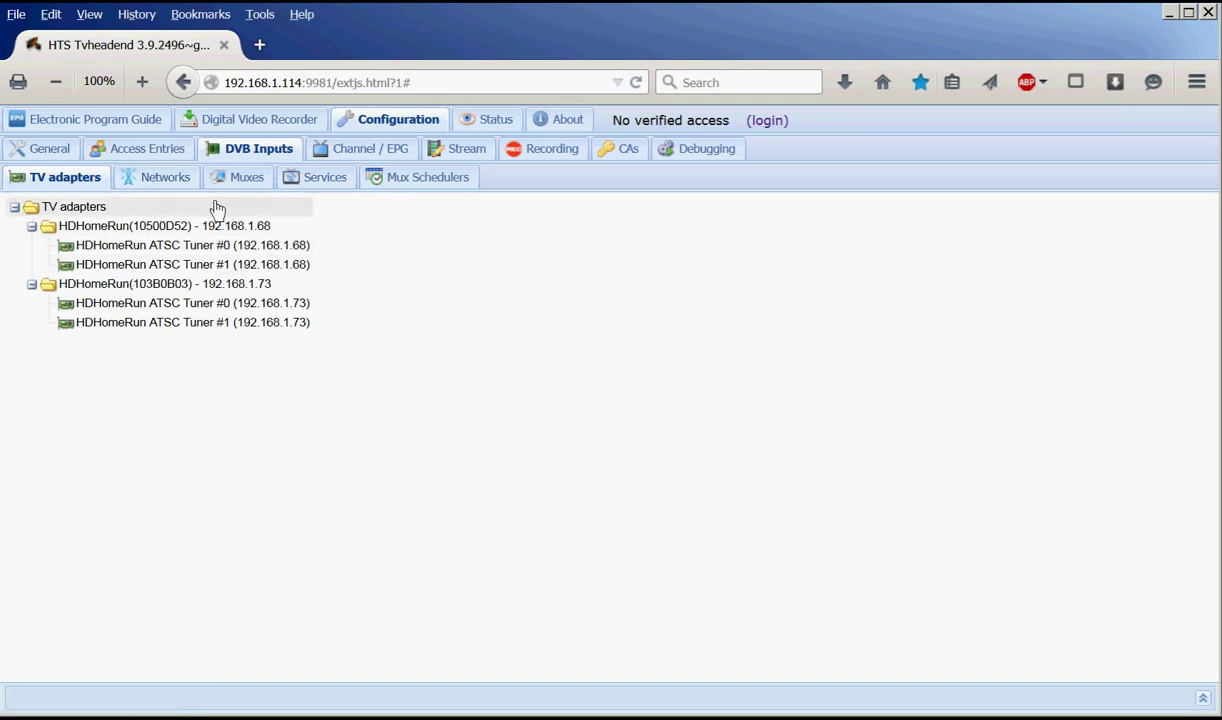
pyautogui.click(168, 180)
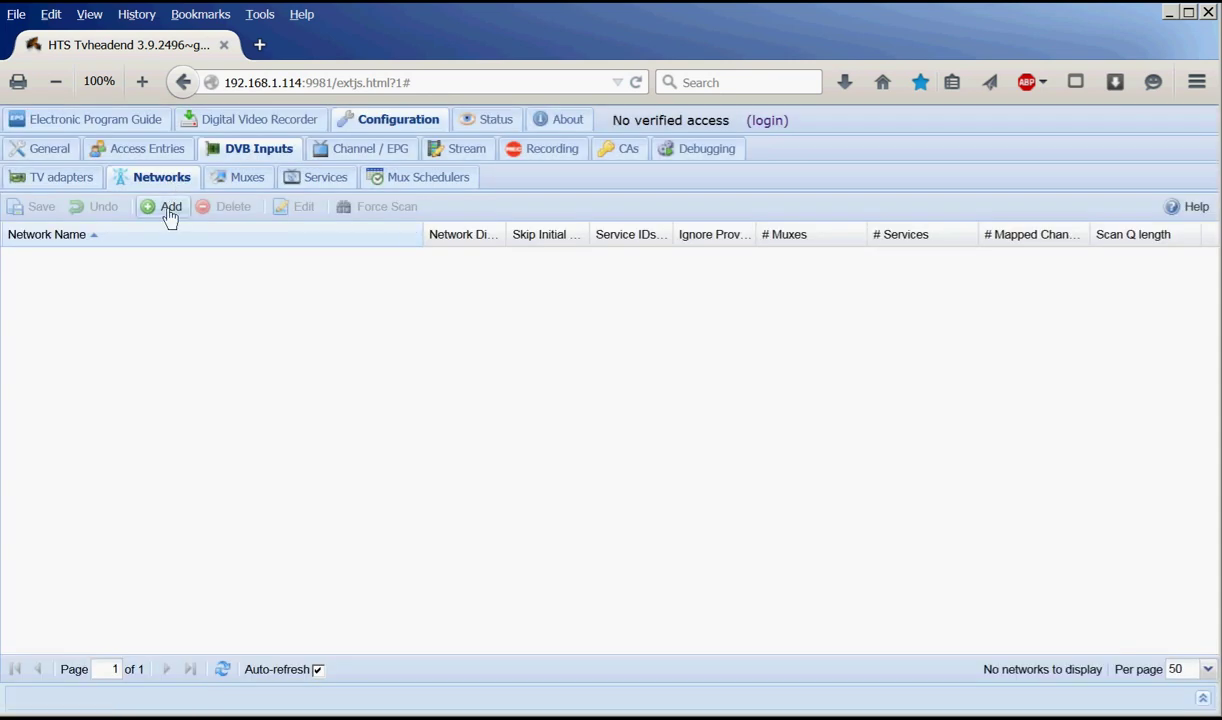
# Fill in a new ATSC Network named 'HDHomeRun' with United States: us-ATSC-center-frequencies-8VSB muxes
pyautogui.click(169, 212)
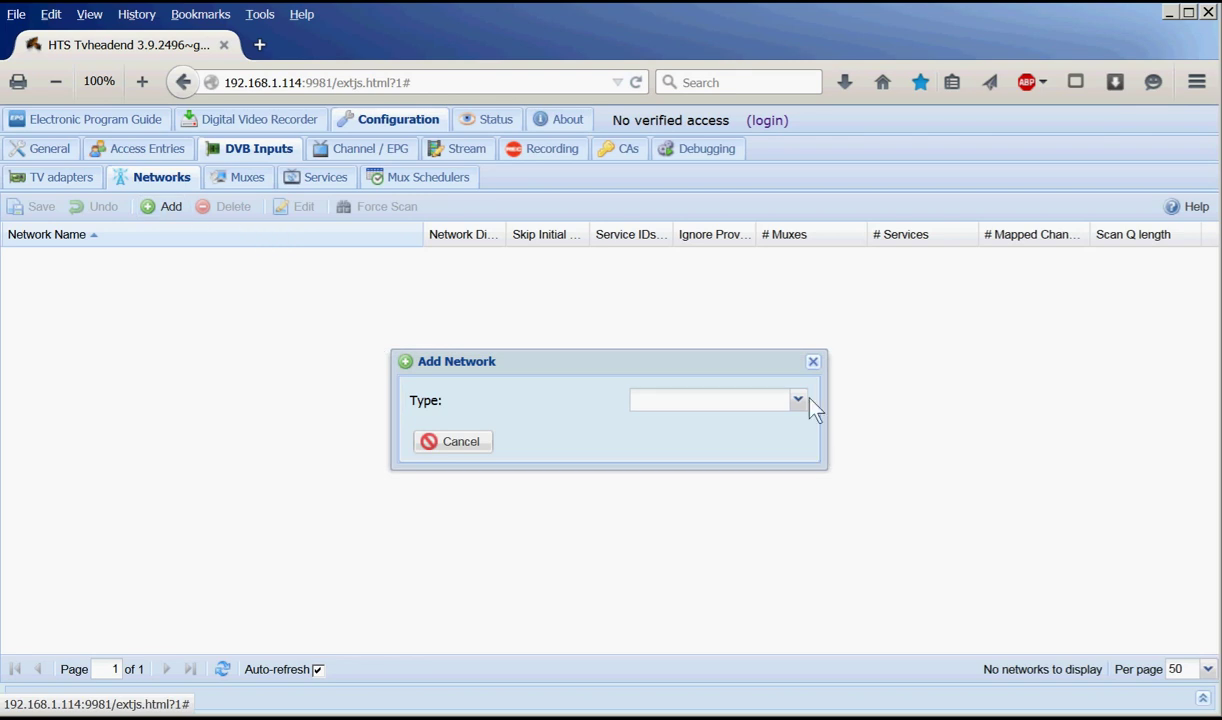
pyautogui.click(799, 402)
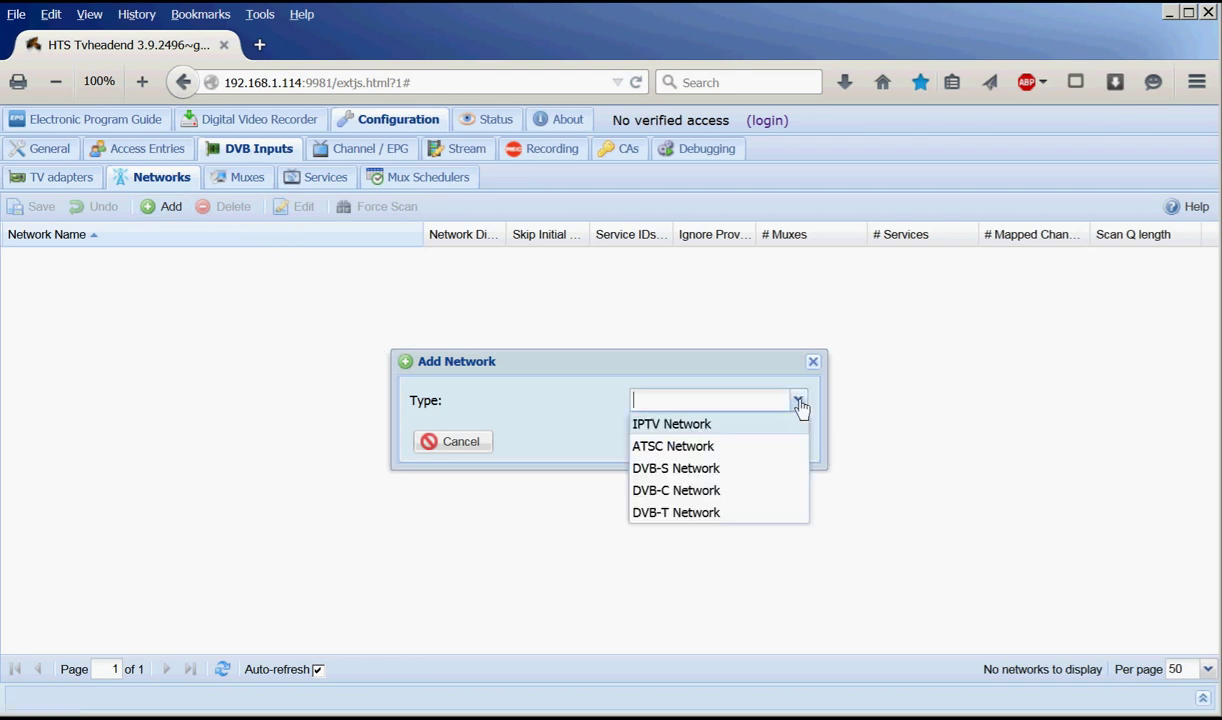
pyautogui.click(713, 448)
pyautogui.click(725, 430)
pyautogui.write('HDHo')
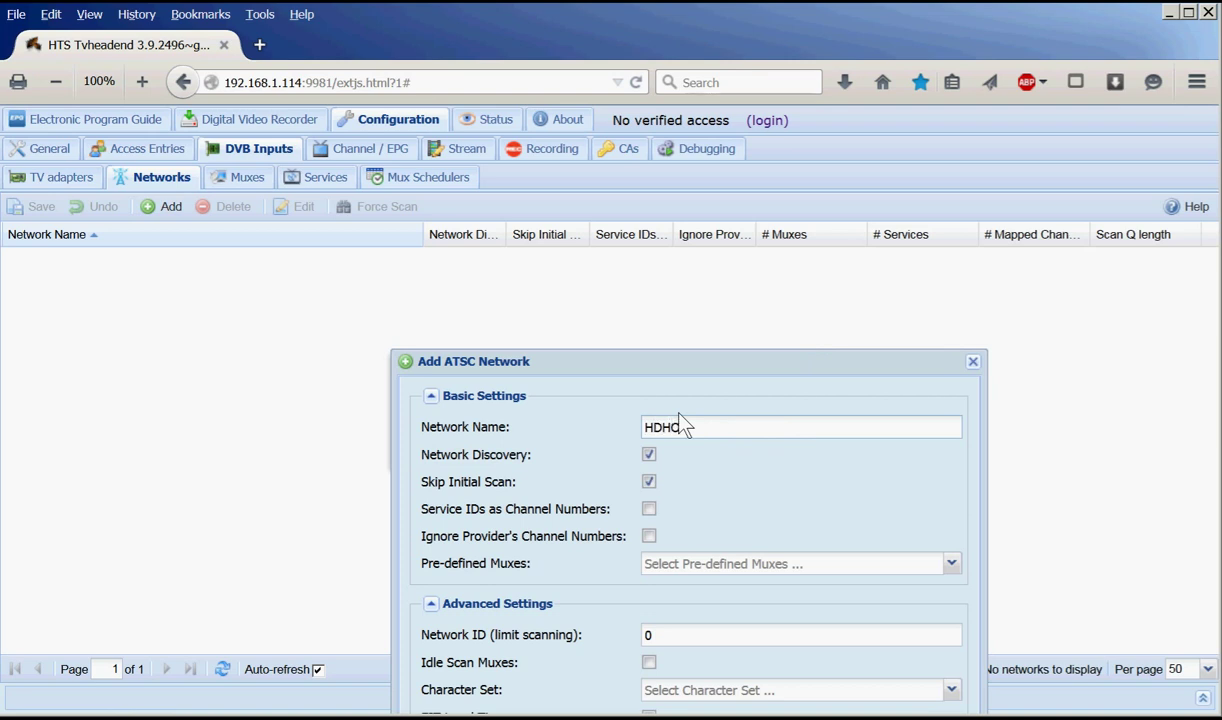
pyautogui.write('meRun')
pyautogui.click(951, 574)
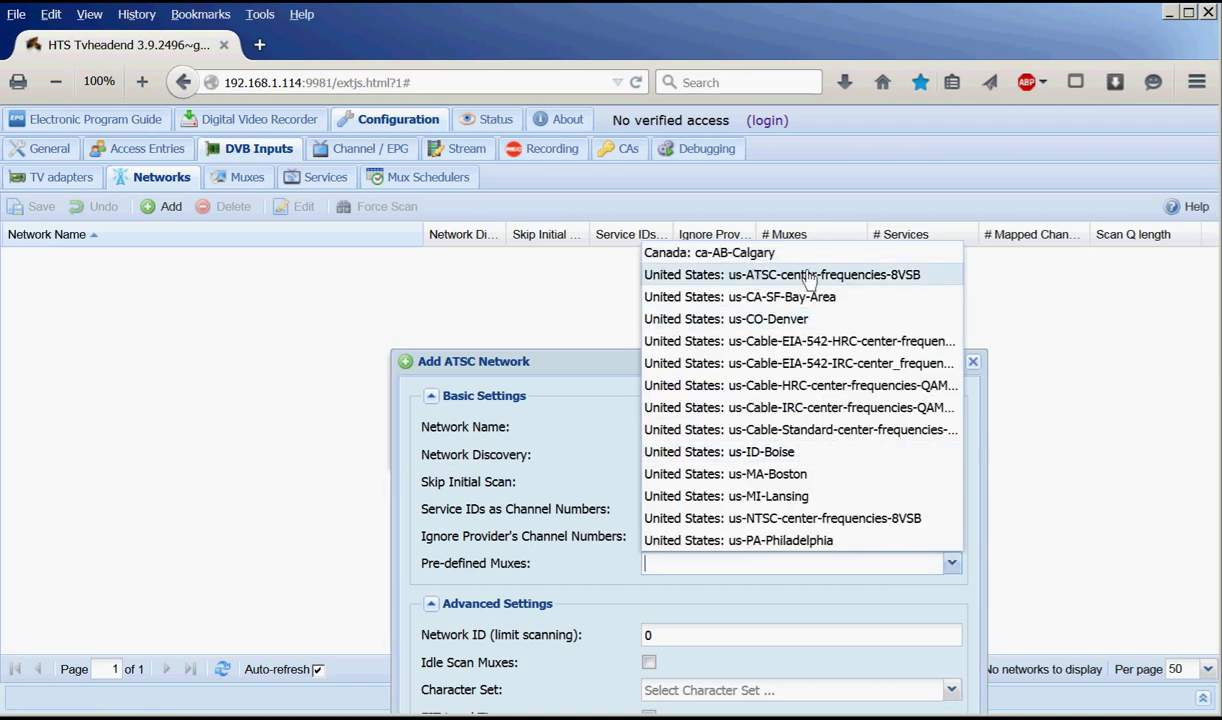
pyautogui.click(862, 280)
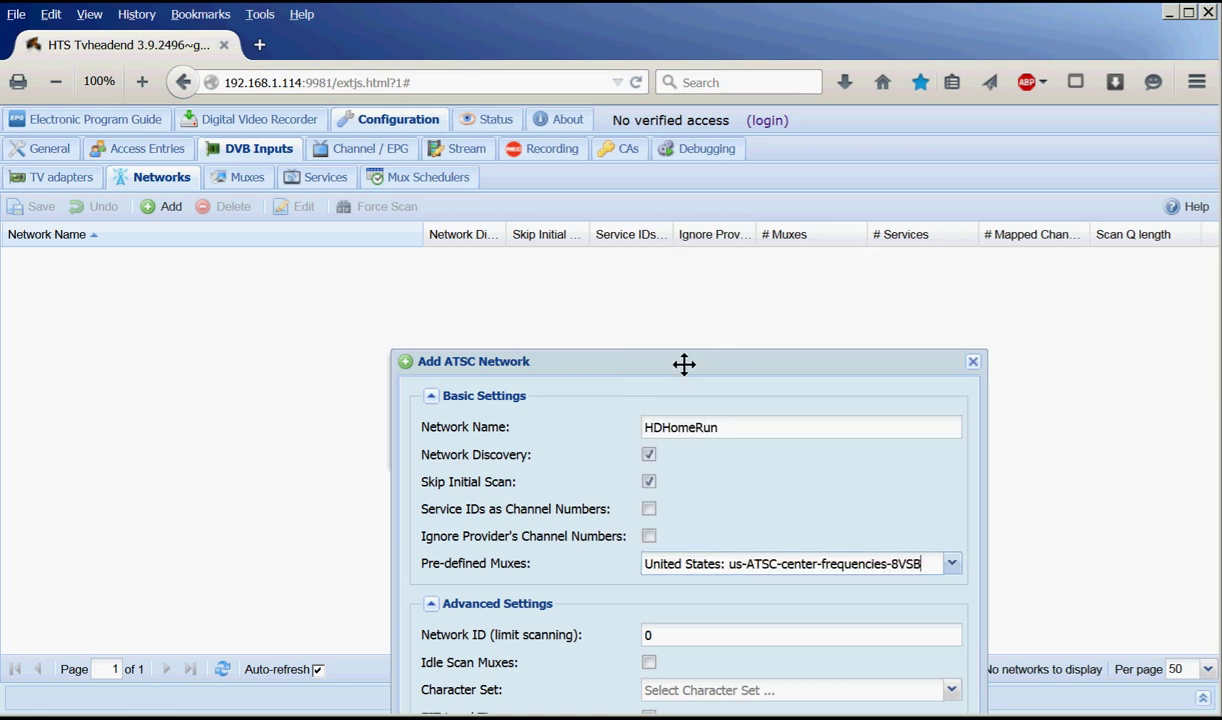
# Set the HDHomeRun network's character set to AUTO and create it, giving 68 muxes
pyautogui.moveTo(687, 365); pyautogui.dragTo(704, 196)
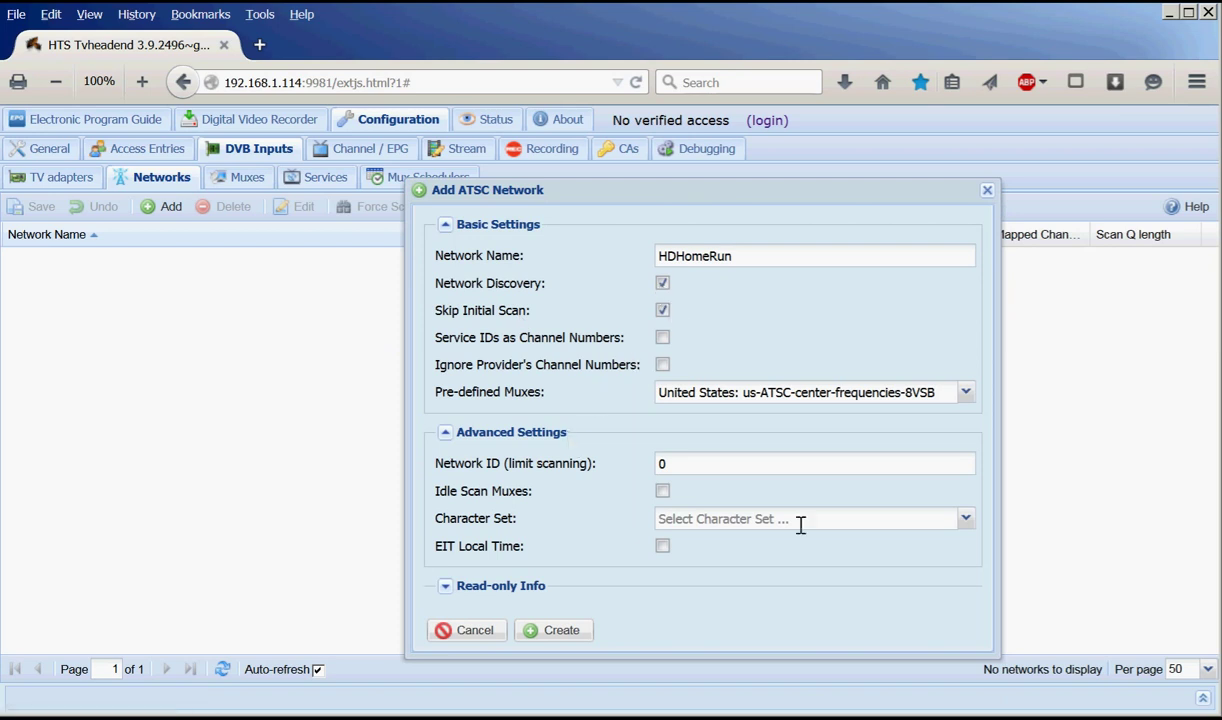
pyautogui.click(963, 522)
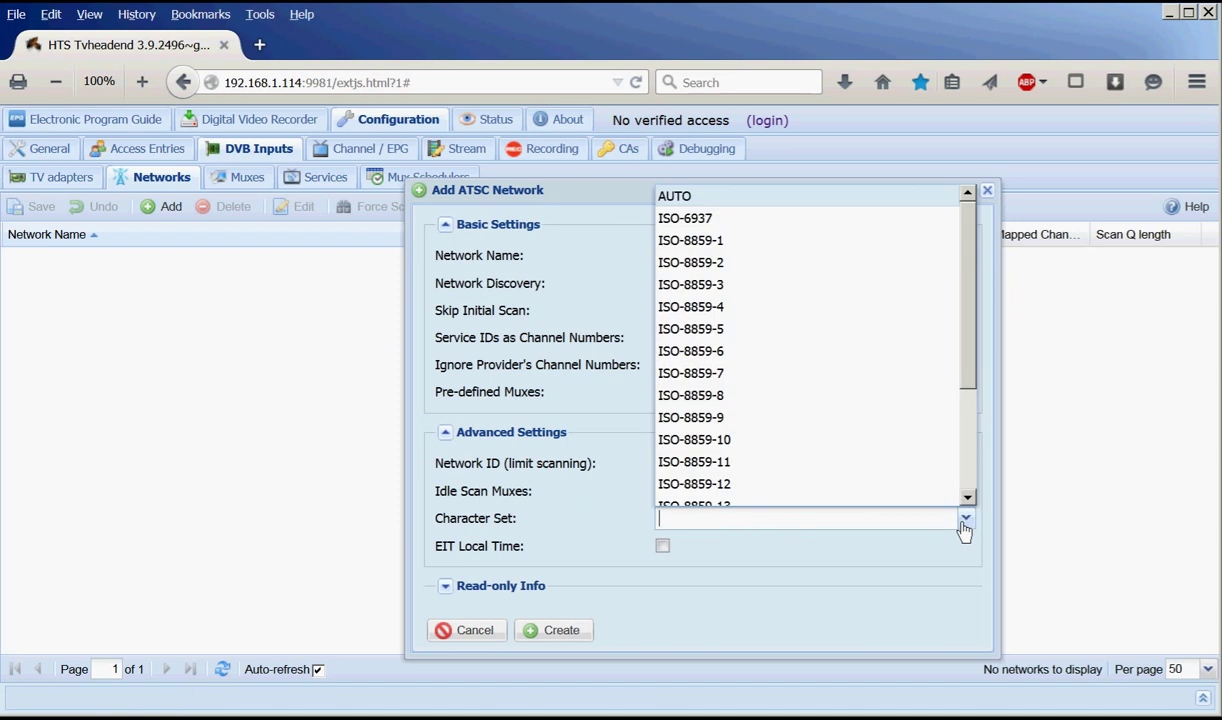
pyautogui.click(721, 200)
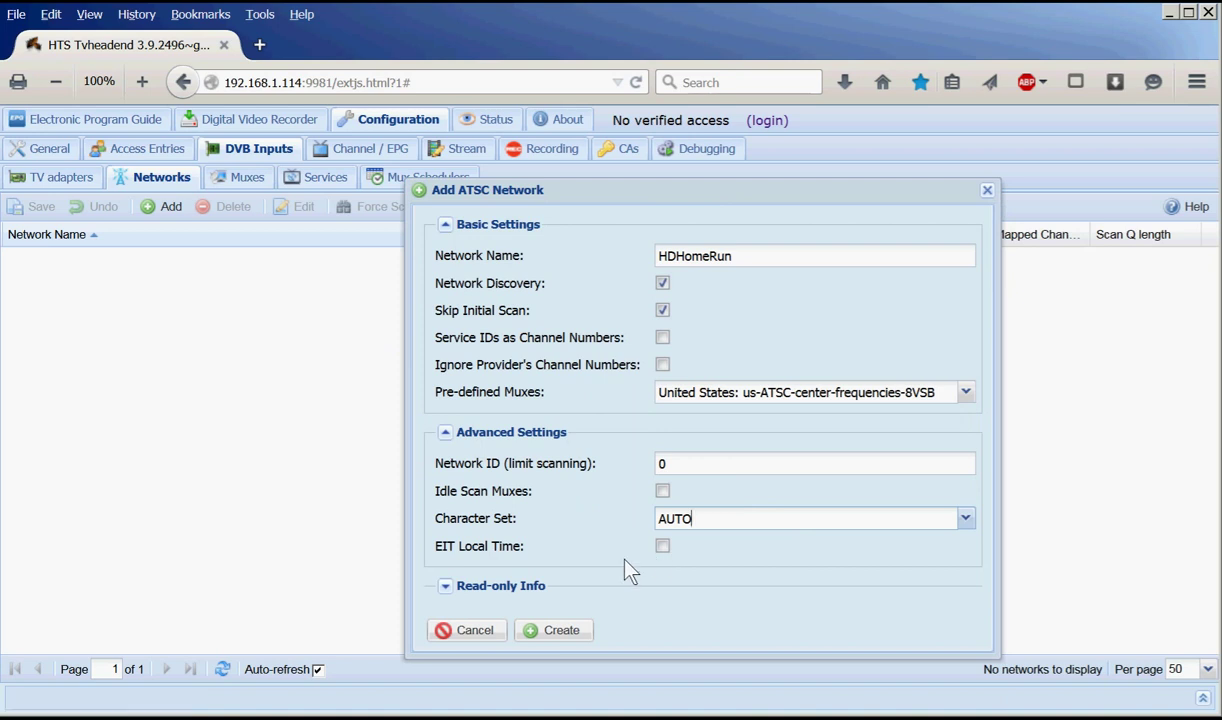
pyautogui.click(561, 630)
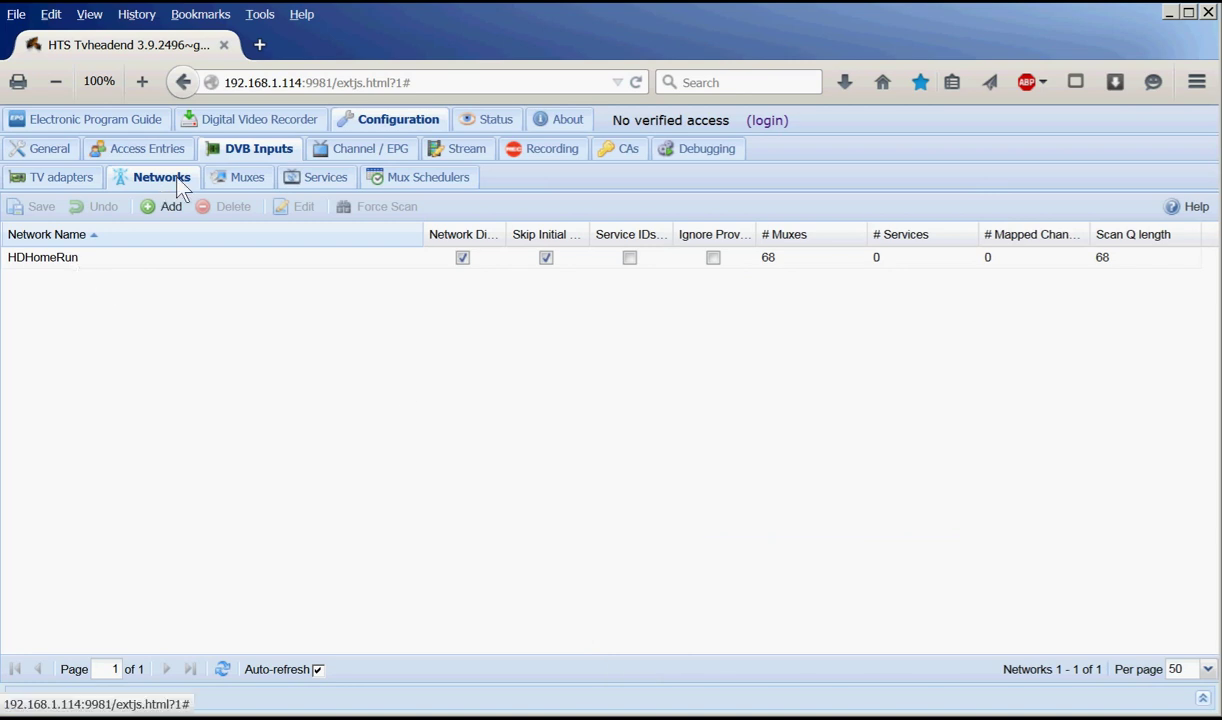
# Check the 68 pending muxes in the Muxes list, then return to the TV adapters tree
pyautogui.click(84, 180)
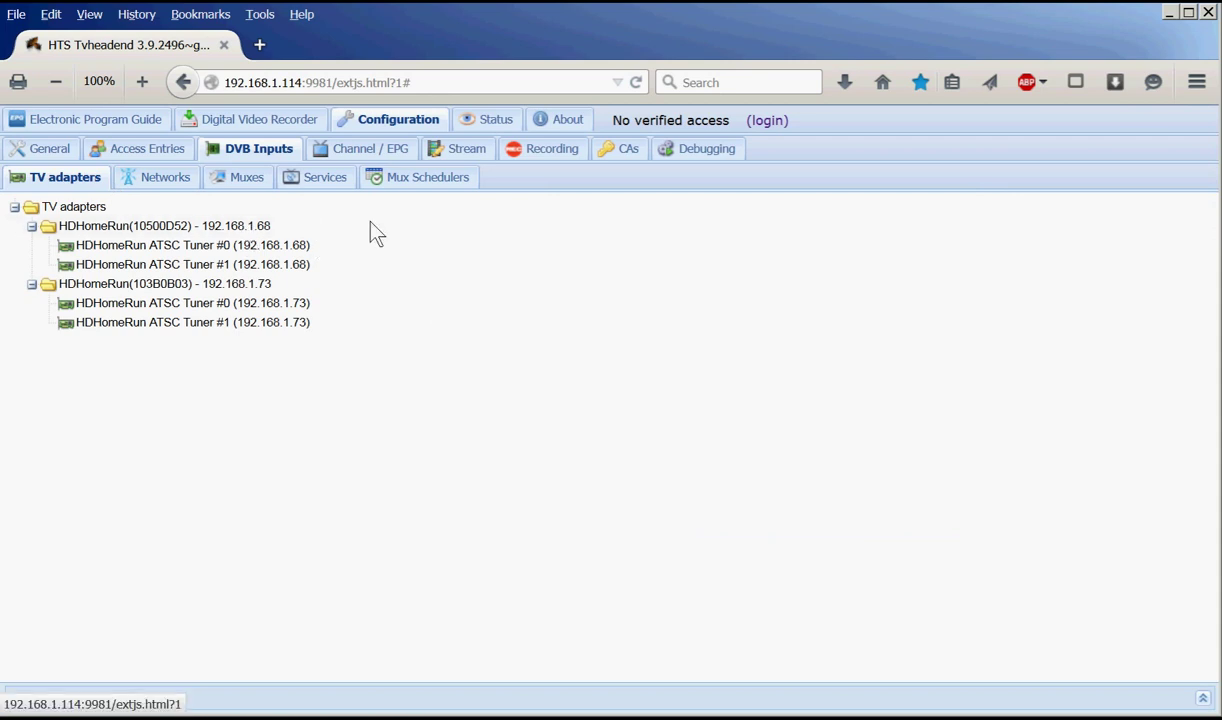
pyautogui.click(245, 177)
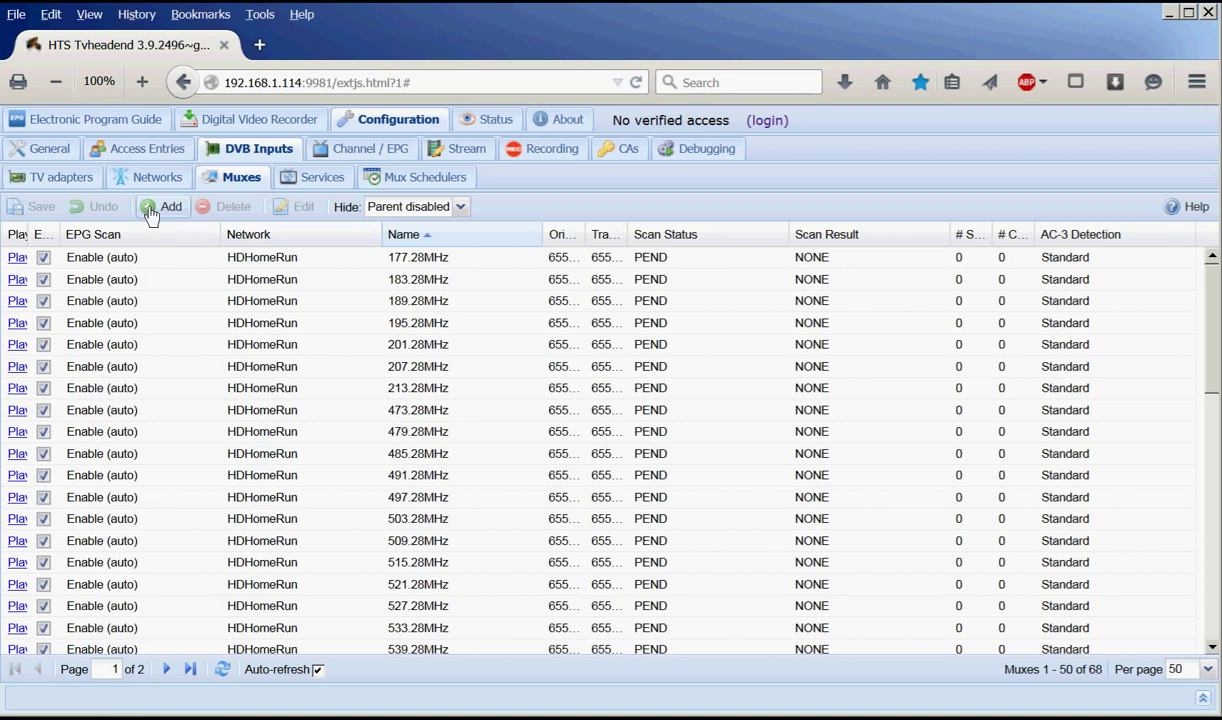
pyautogui.click(86, 186)
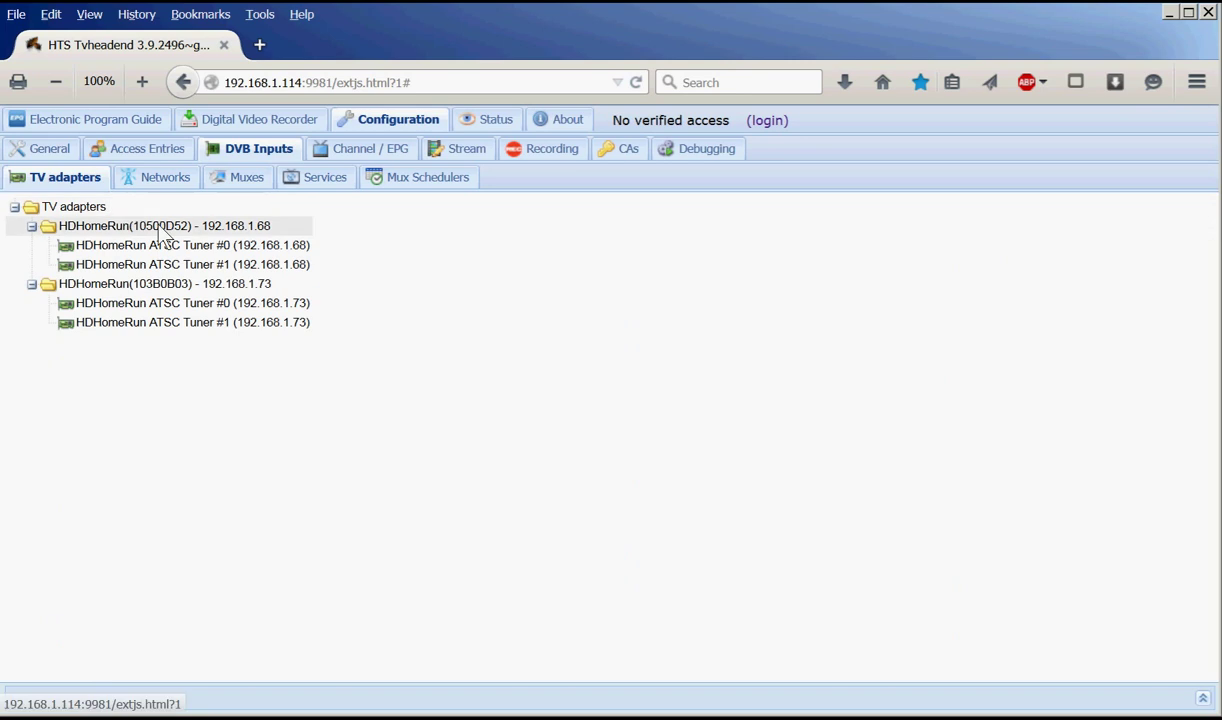
# Choose ATSC as network type for HDHomeRun 10500D52, save it, and choose ATSC for 103B0B03
pyautogui.click(165, 229)
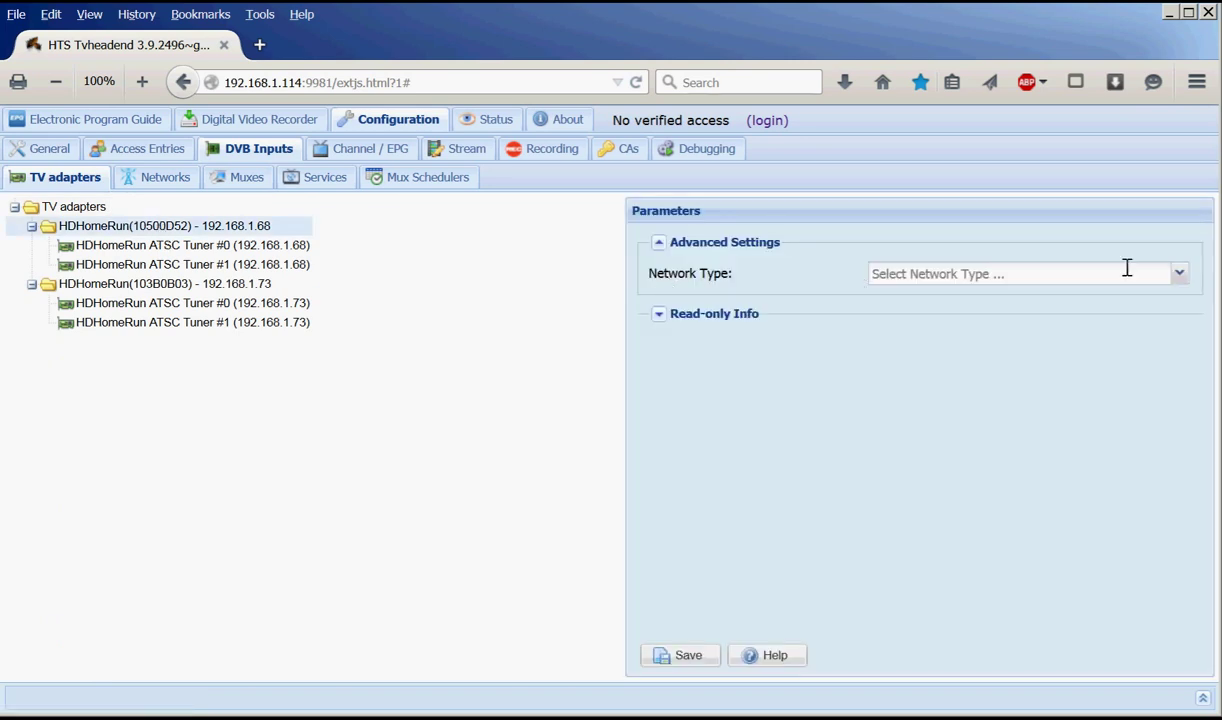
pyautogui.click(1179, 273)
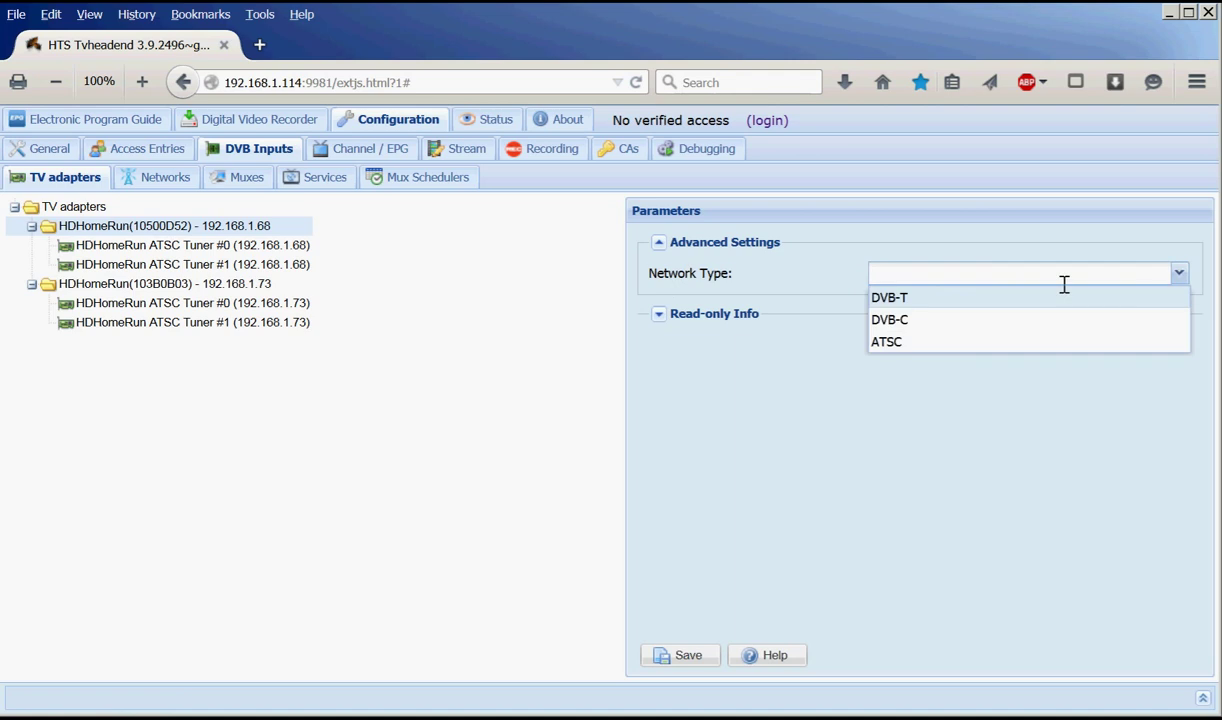
pyautogui.click(937, 345)
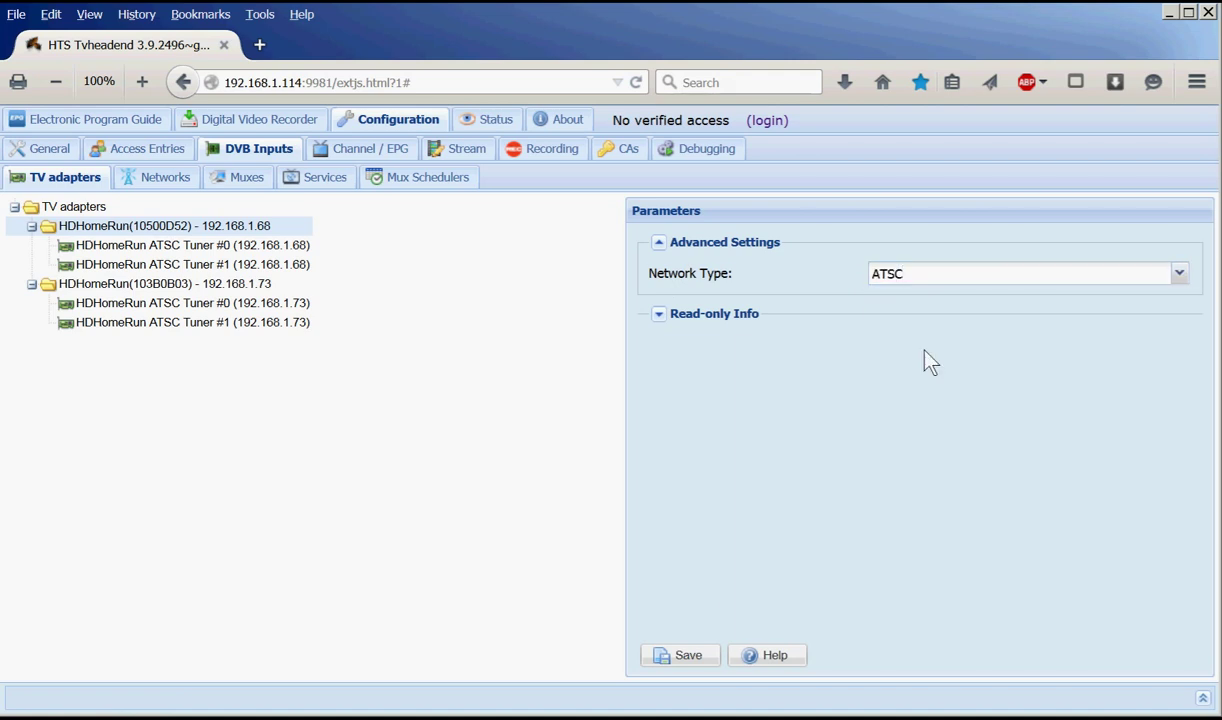
pyautogui.click(688, 657)
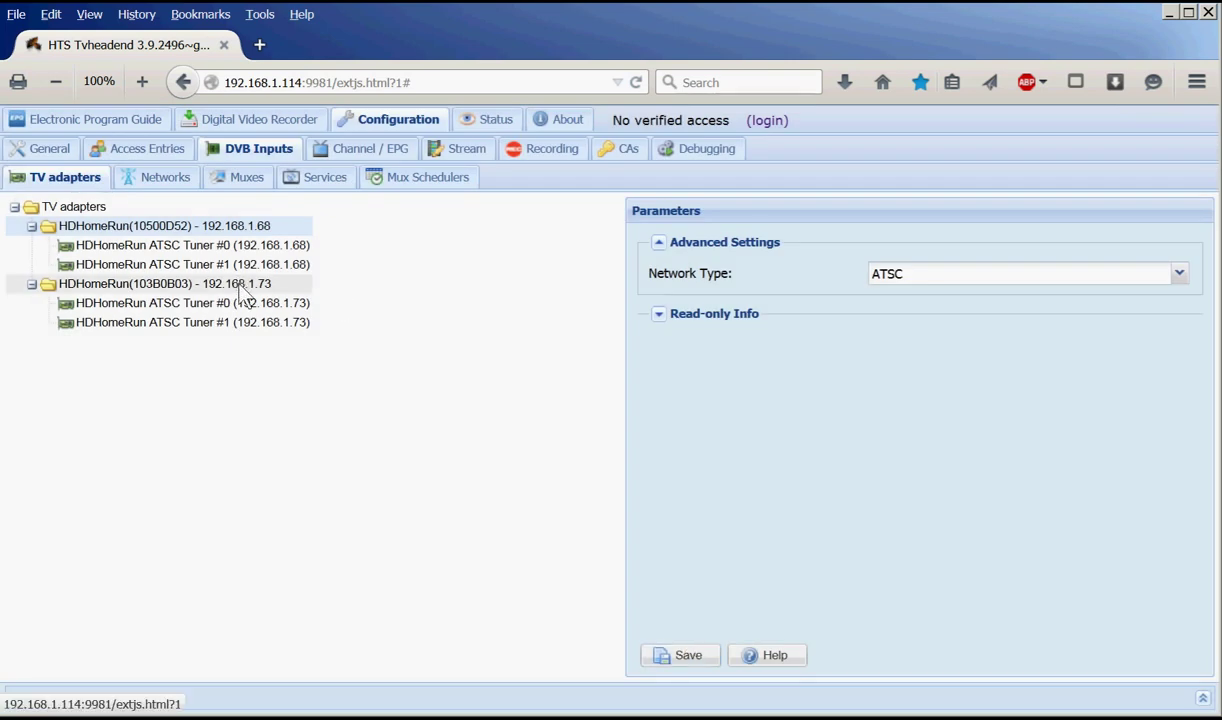
pyautogui.click(240, 287)
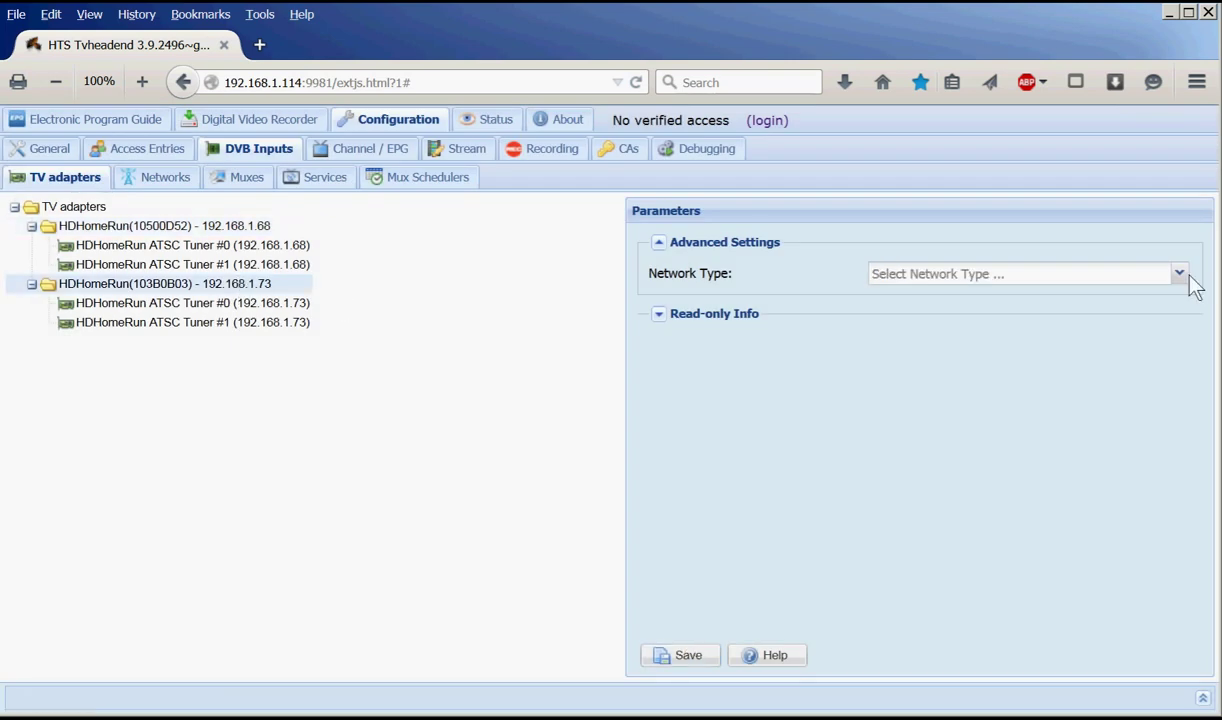
pyautogui.click(1182, 276)
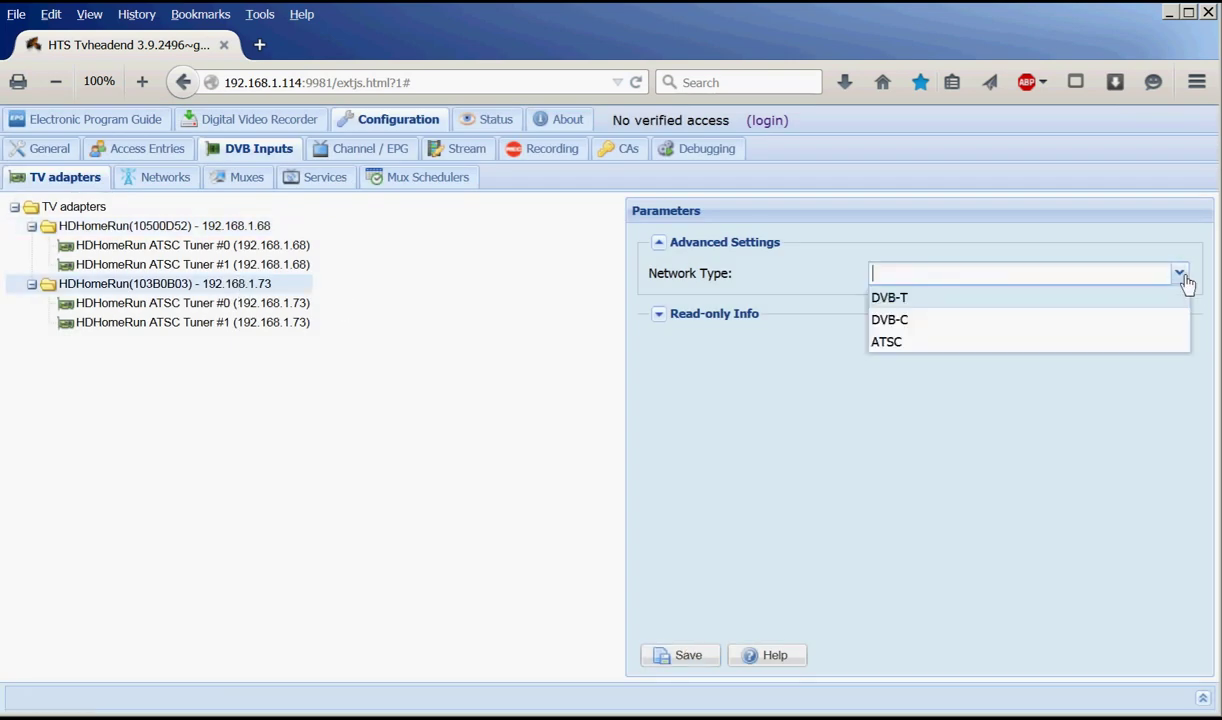
pyautogui.click(945, 345)
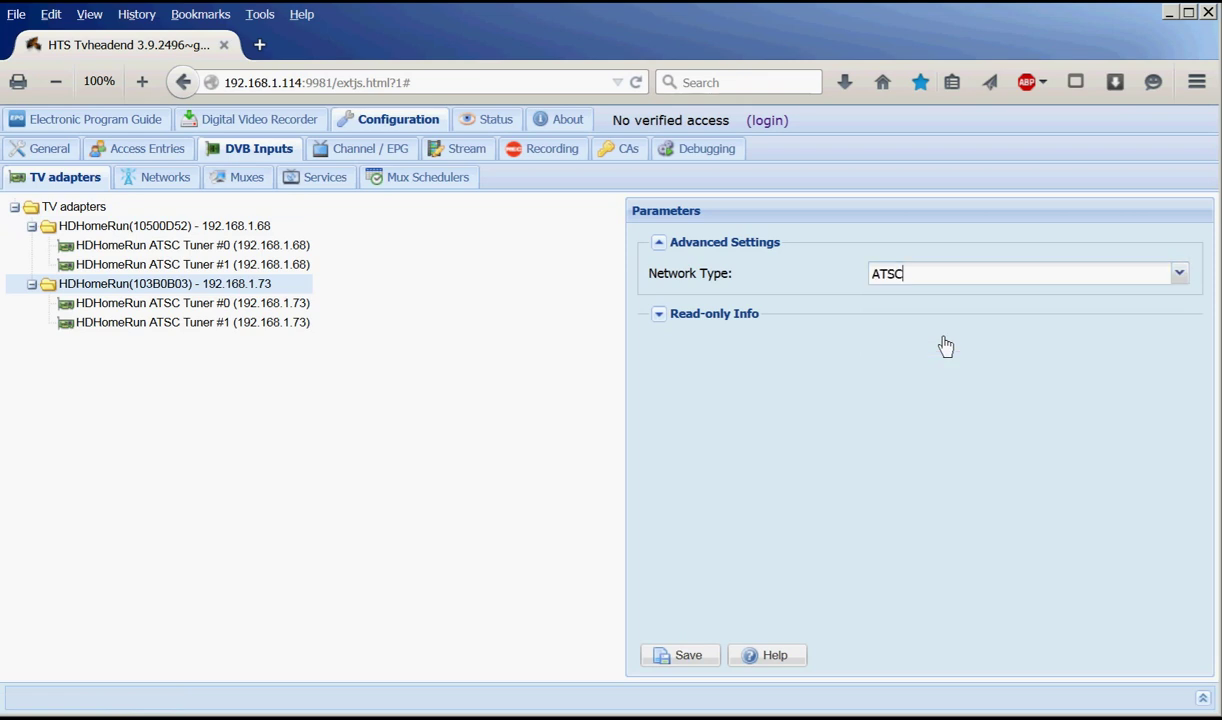
# Enable Tuner #0 on 192.168.1.68, assign it to HDHomeRun, disable idle scan, and save
pyautogui.click(287, 250)
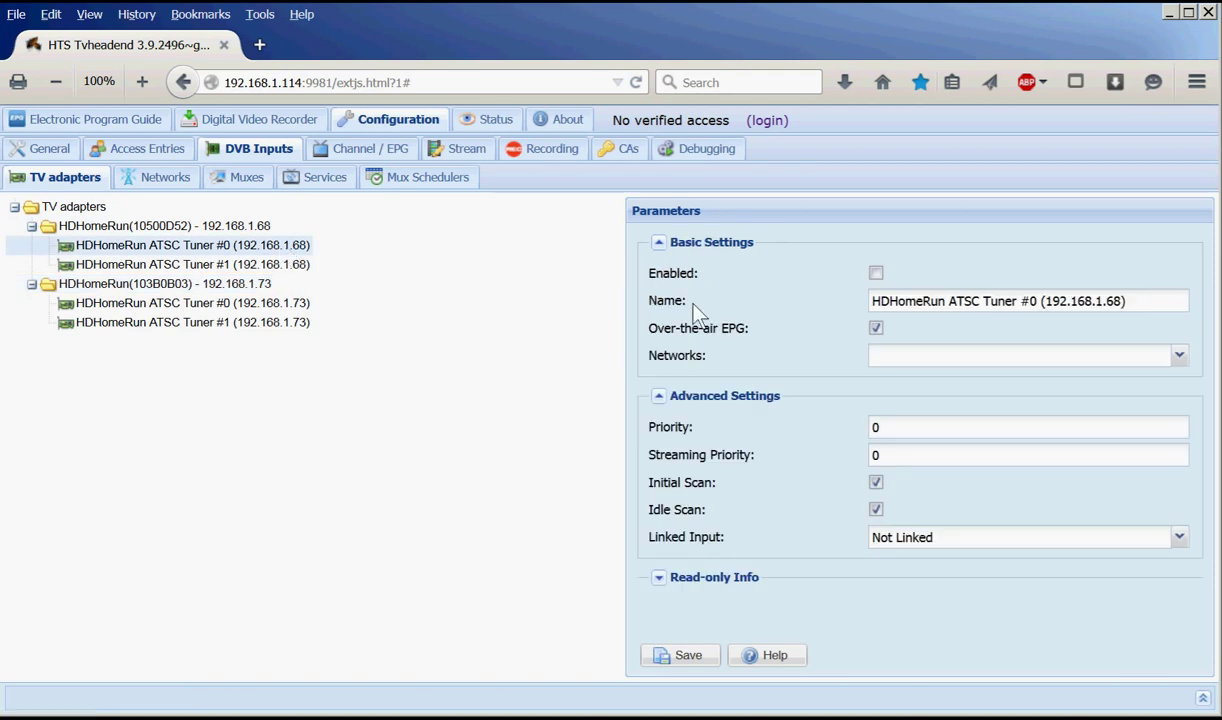
pyautogui.click(876, 274)
pyautogui.click(1179, 356)
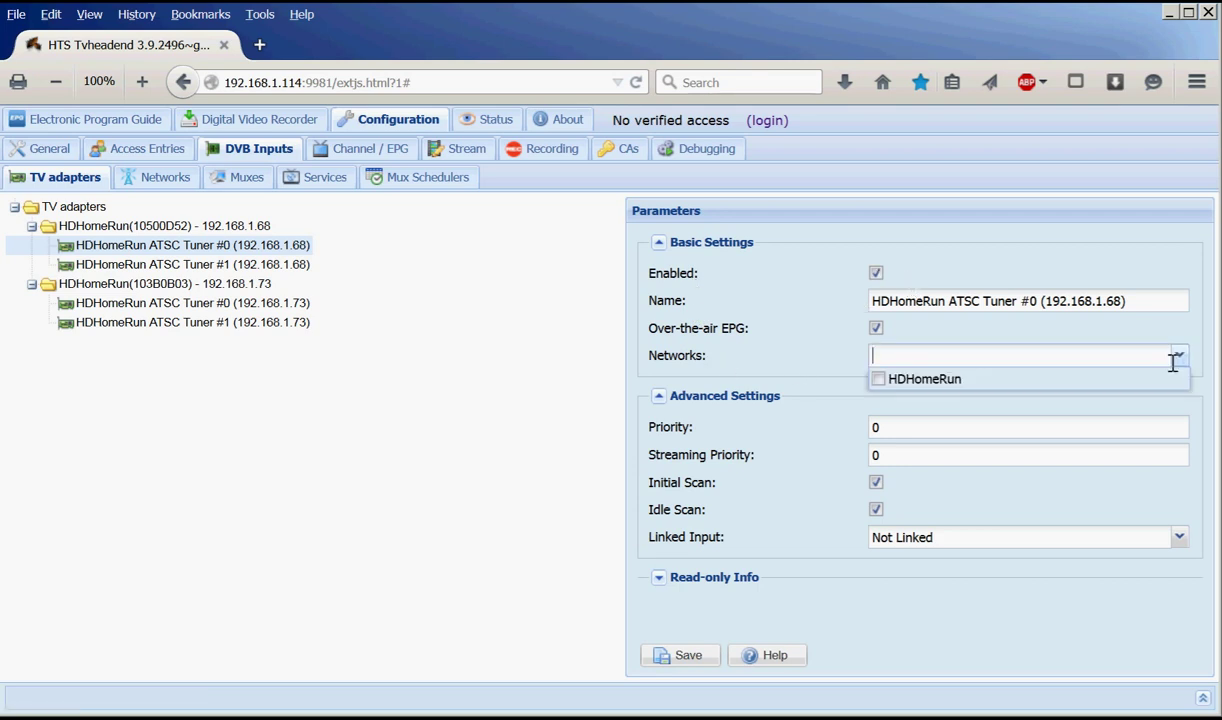
pyautogui.click(878, 380)
pyautogui.click(876, 512)
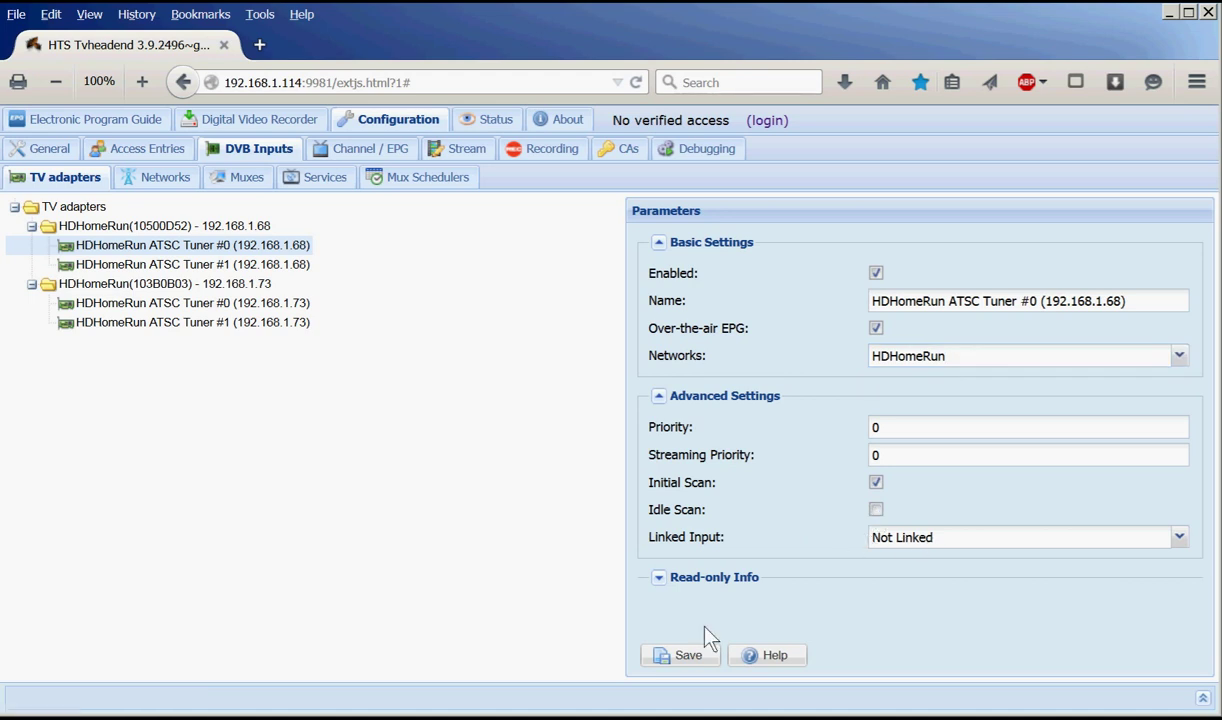
pyautogui.click(689, 656)
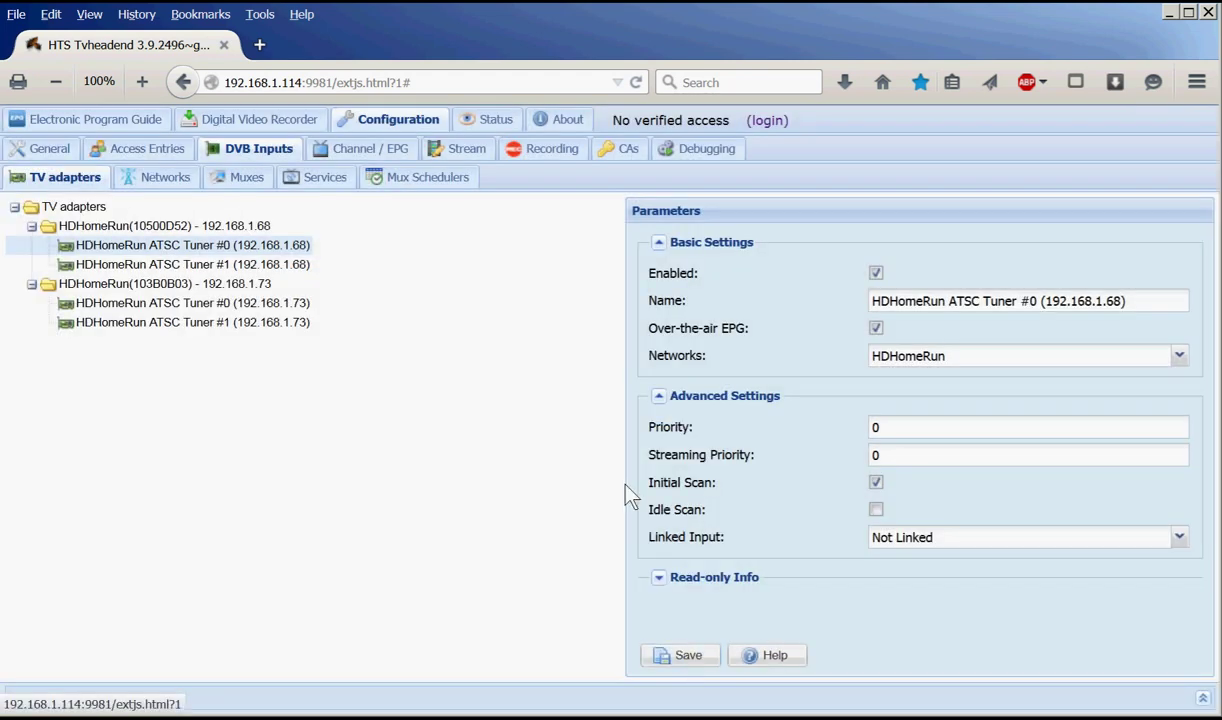
# Enable Tuner #1 on 192.168.1.68, assign it to HDHomeRun, disable idle scan, and save
pyautogui.click(276, 266)
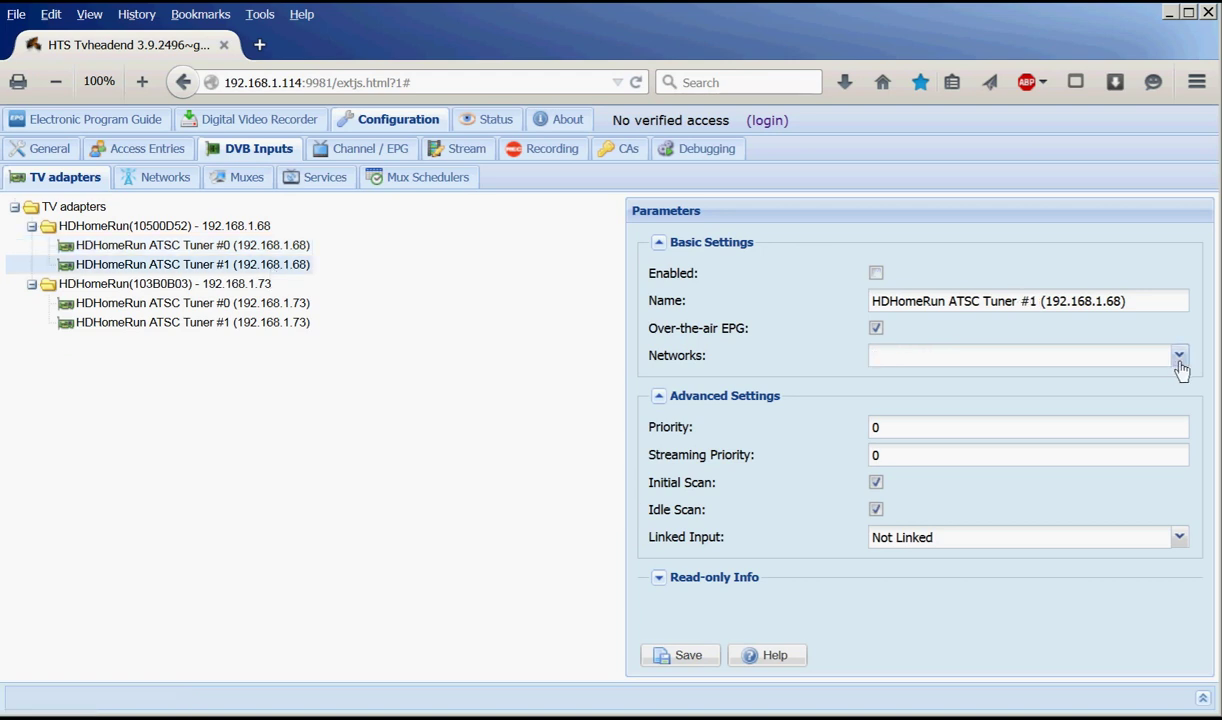
pyautogui.click(1179, 356)
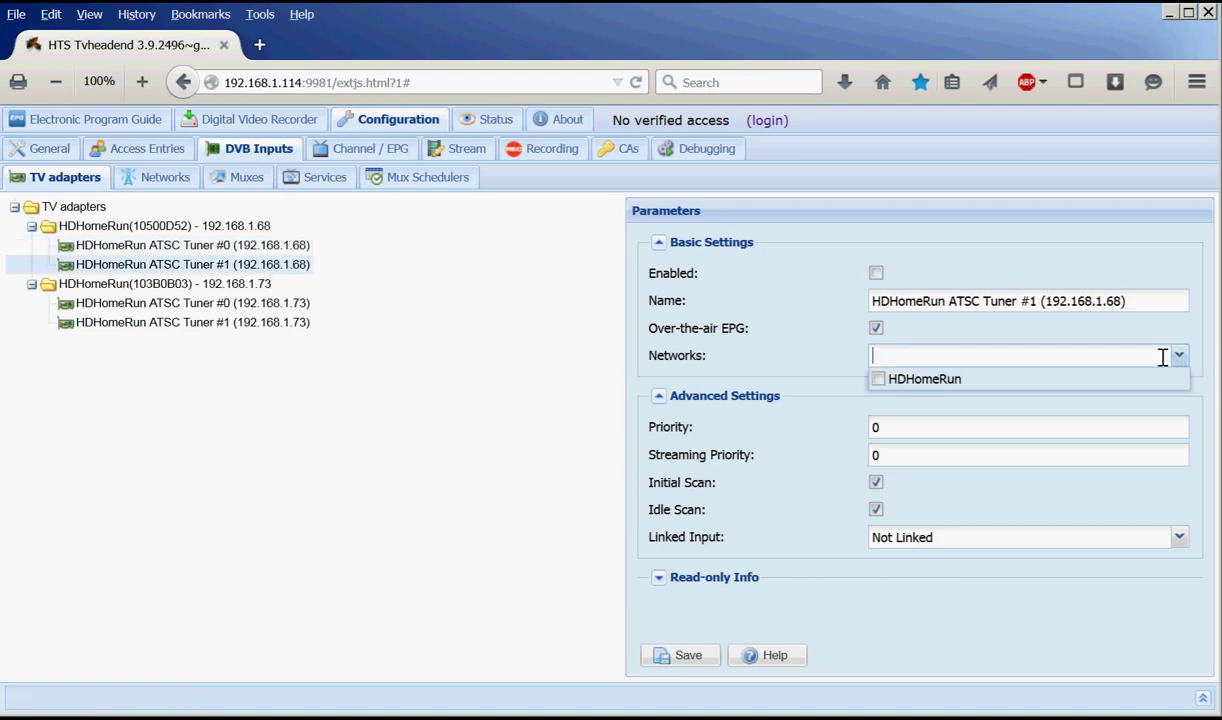
pyautogui.click(878, 379)
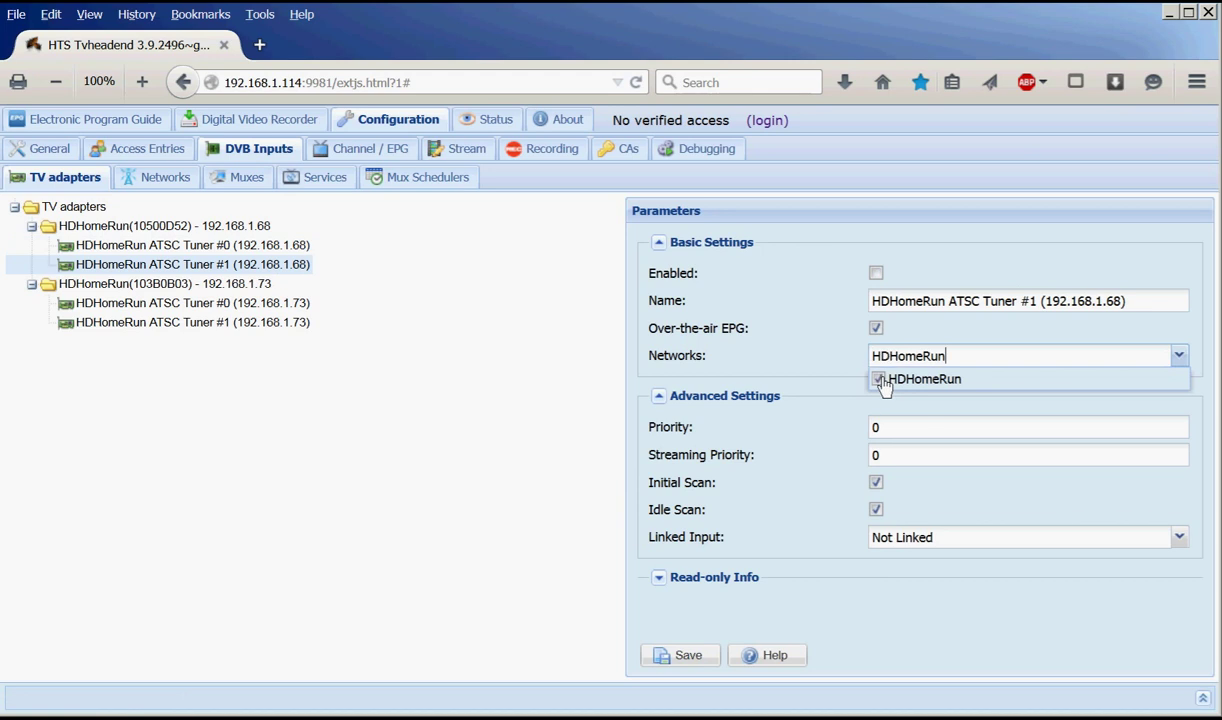
pyautogui.click(877, 274)
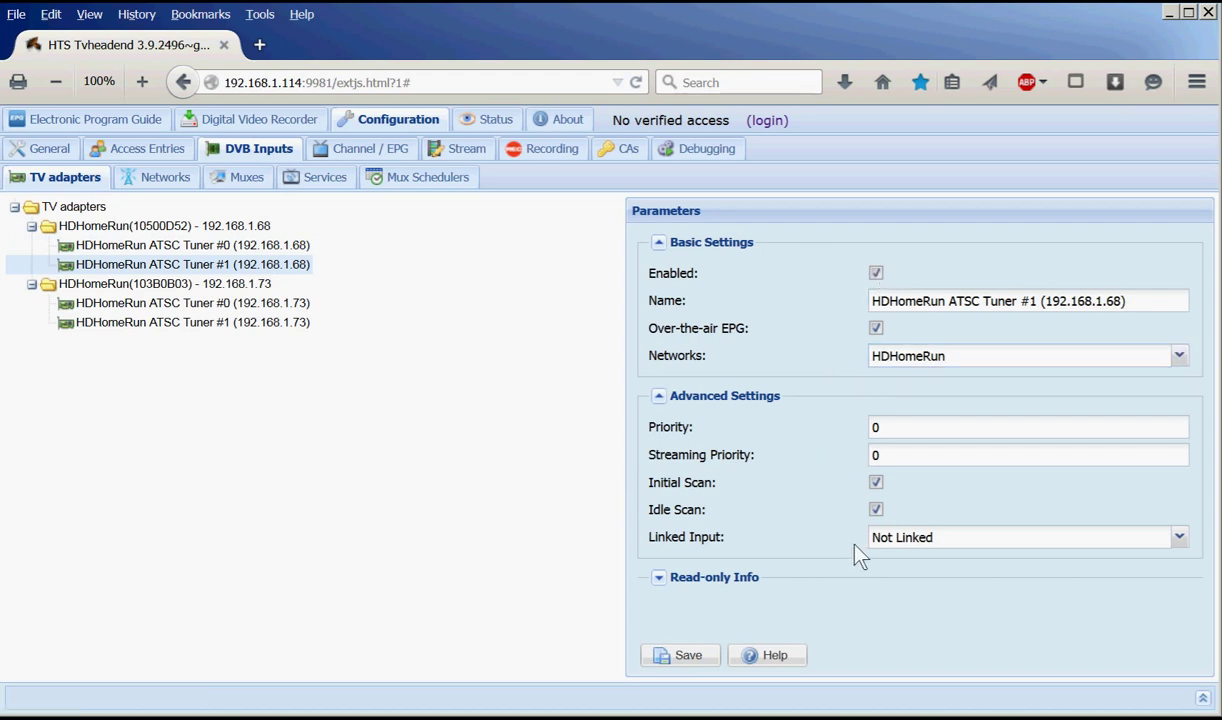
pyautogui.click(876, 510)
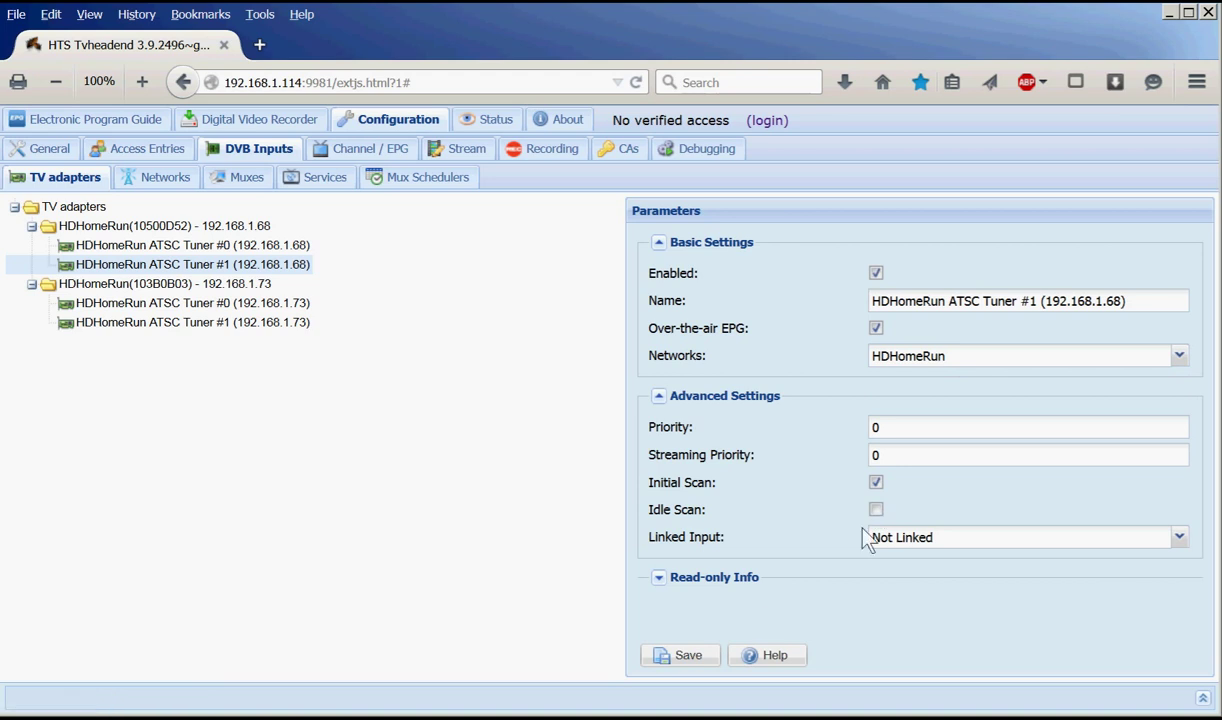
pyautogui.click(706, 655)
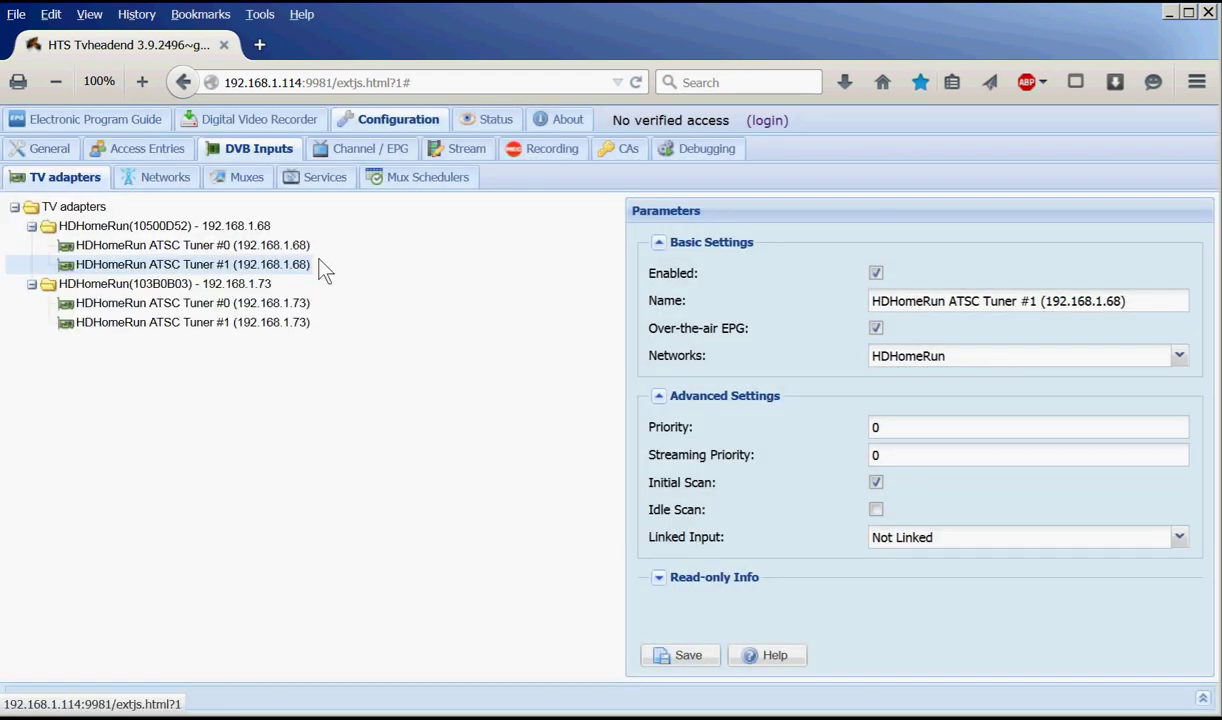
# Enable Tuner #0 on 192.168.1.73, assign it to HDHomeRun, disable idle scan, and save
pyautogui.click(295, 303)
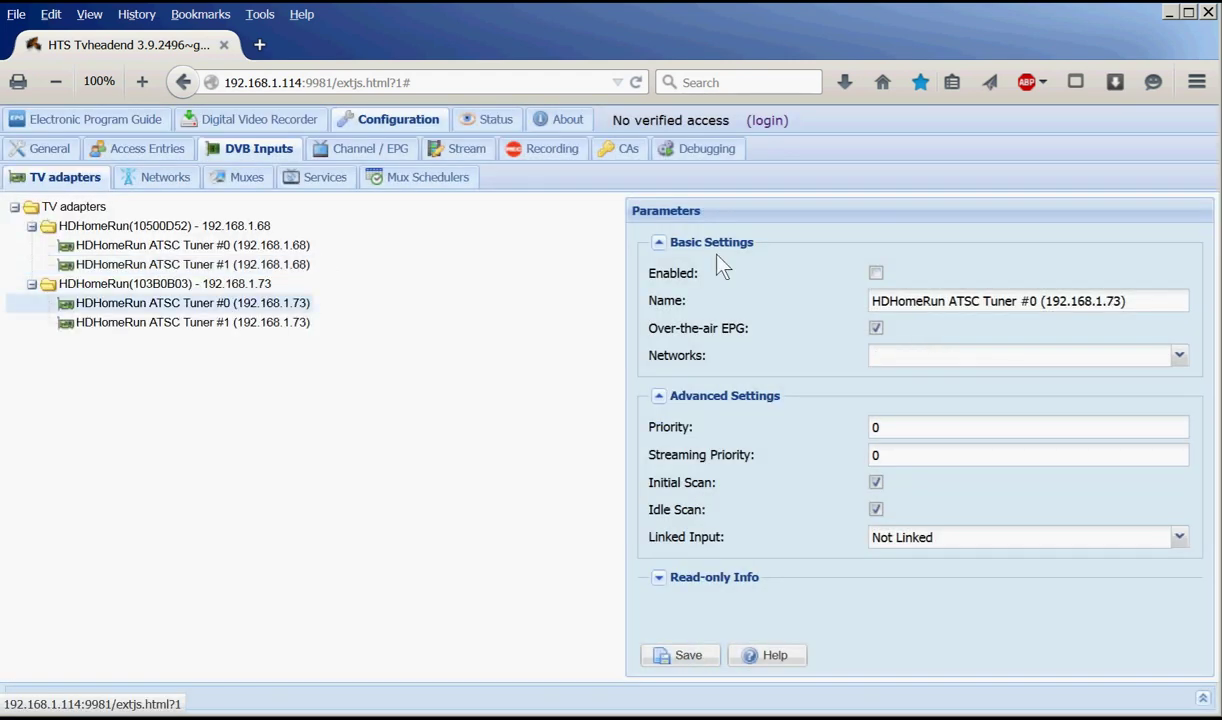
pyautogui.click(876, 273)
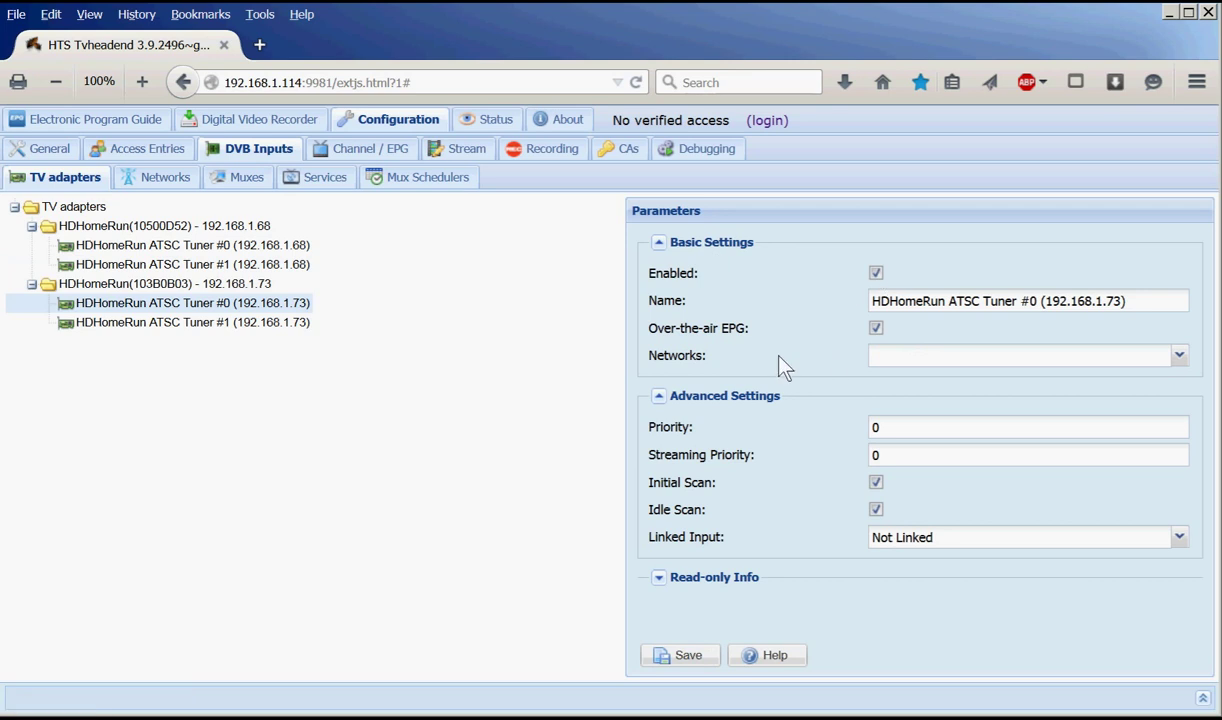
pyautogui.click(1179, 360)
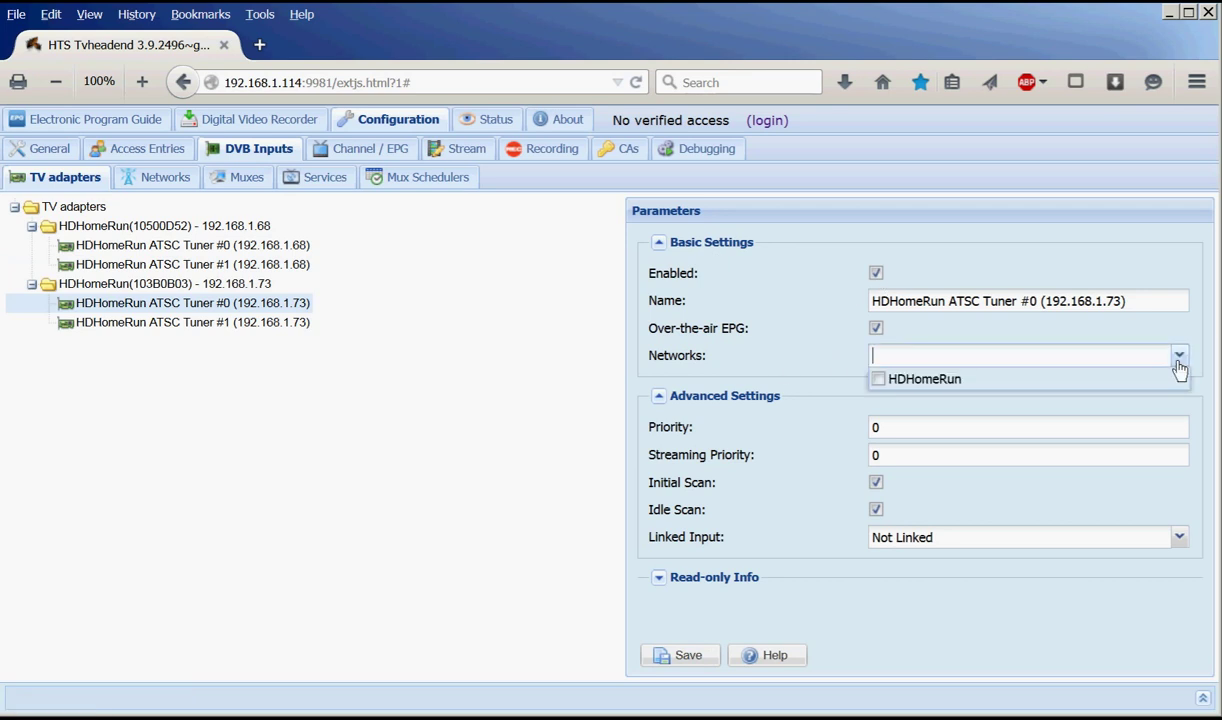
pyautogui.click(878, 380)
pyautogui.click(876, 510)
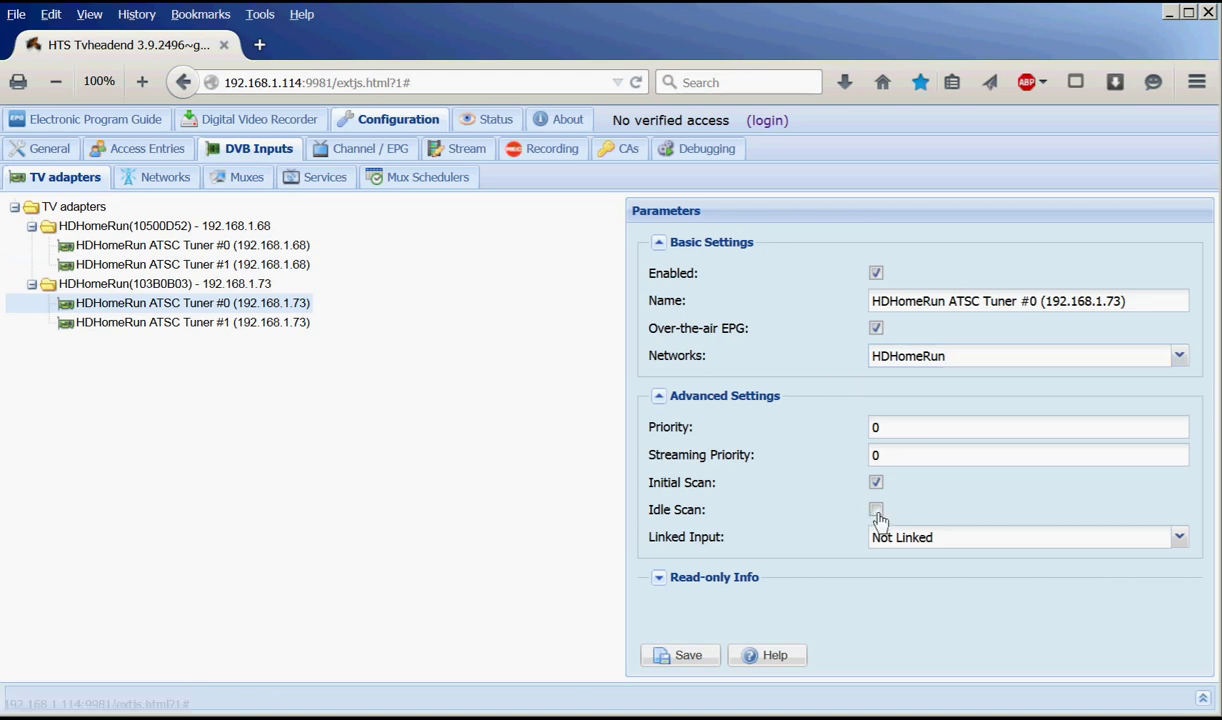
pyautogui.click(690, 655)
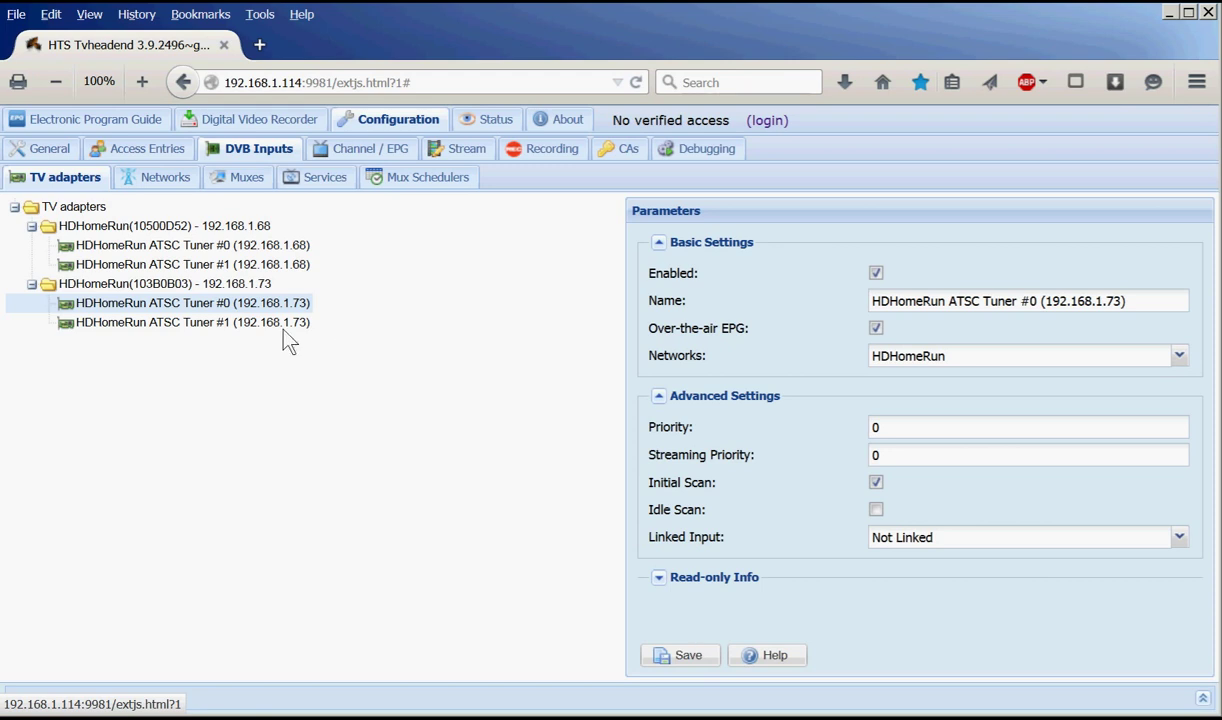
# Enable Tuner #1 on 192.168.1.73, assign it to HDHomeRun, and save
pyautogui.click(237, 331)
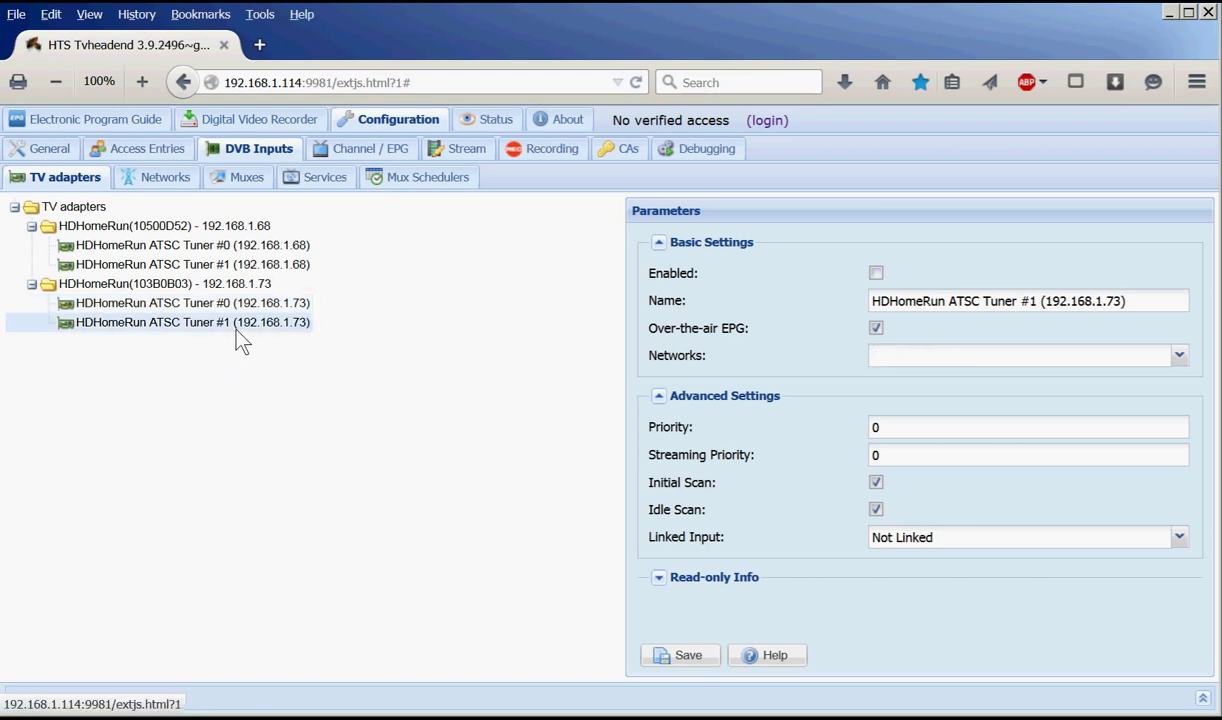
pyautogui.click(876, 274)
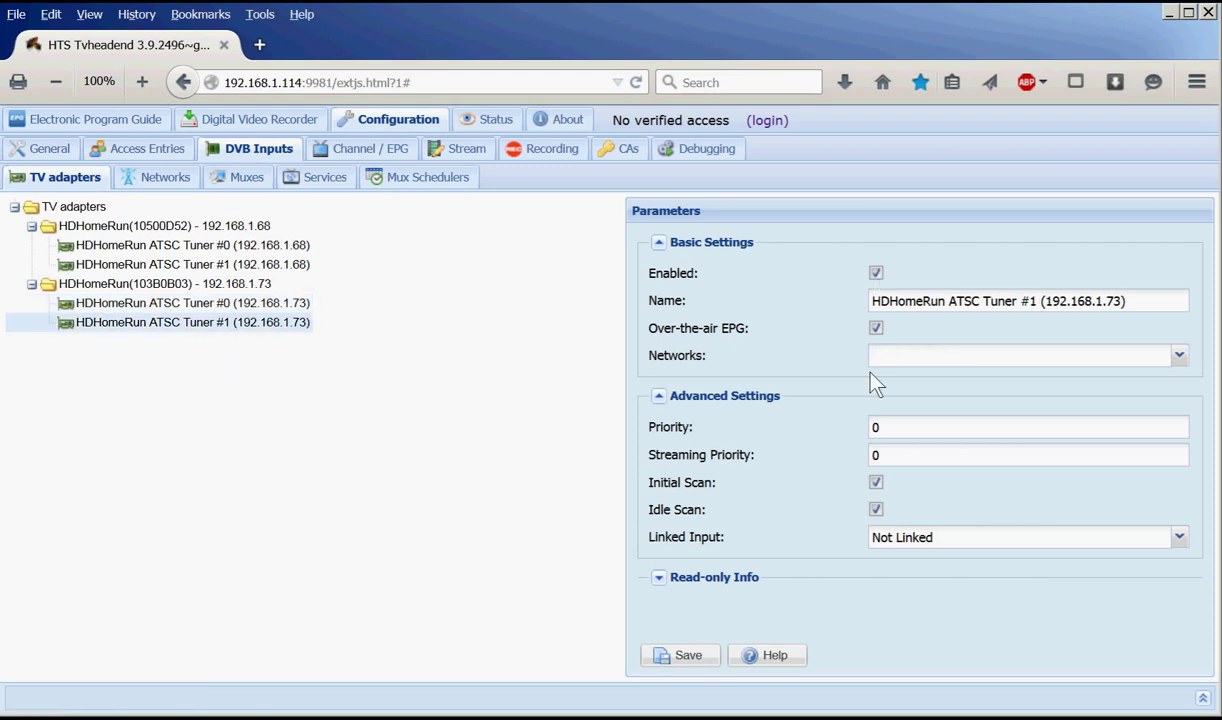
pyautogui.click(1184, 366)
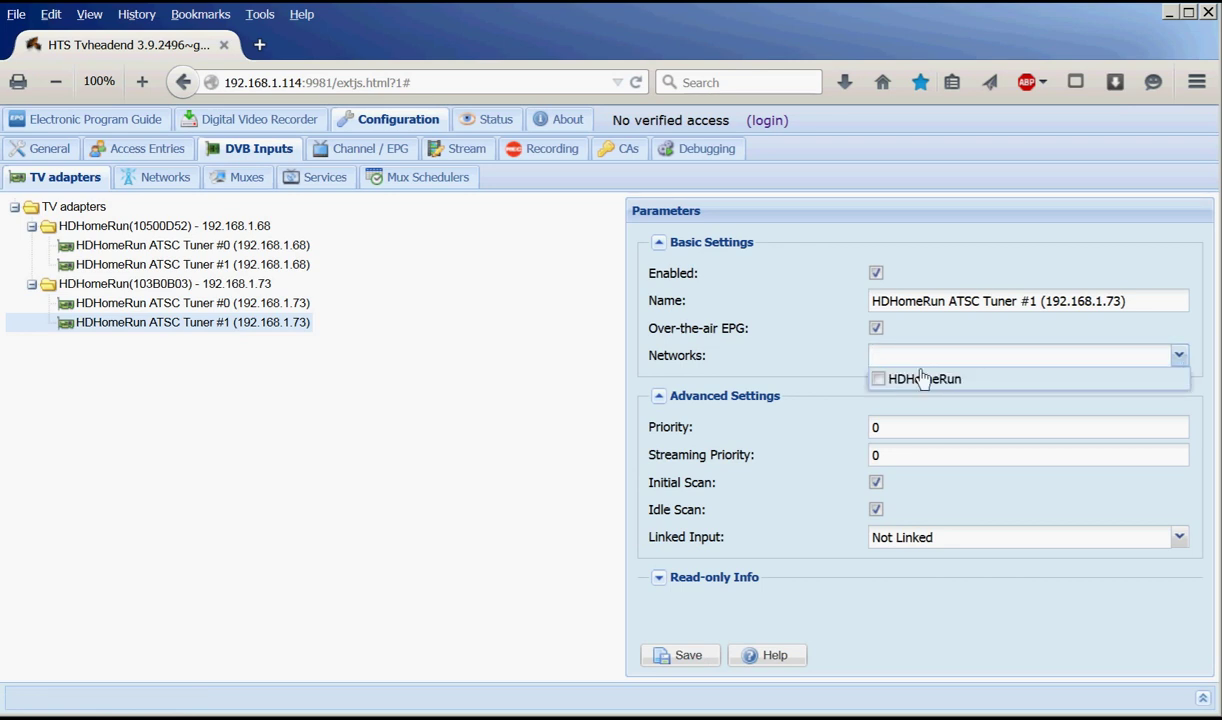
pyautogui.click(878, 381)
pyautogui.click(686, 657)
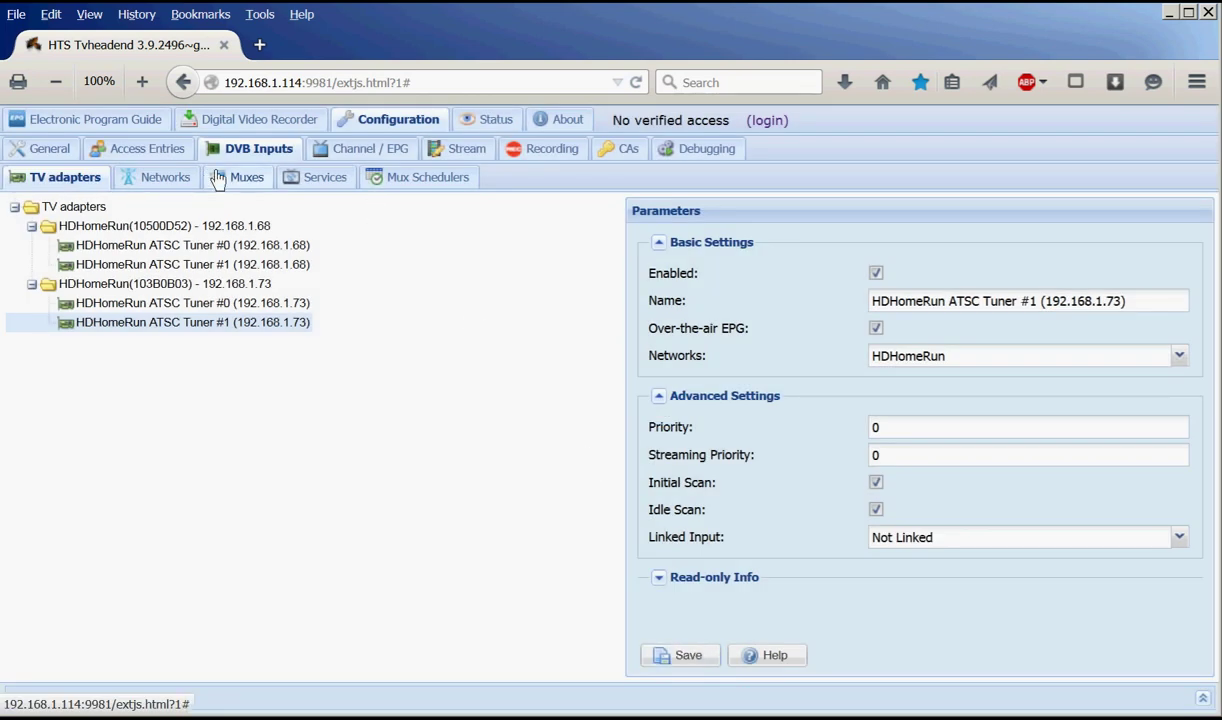
# Check the Networks, Muxes and Services lists, expand the System log, and view the Status stream table
pyautogui.click(163, 176)
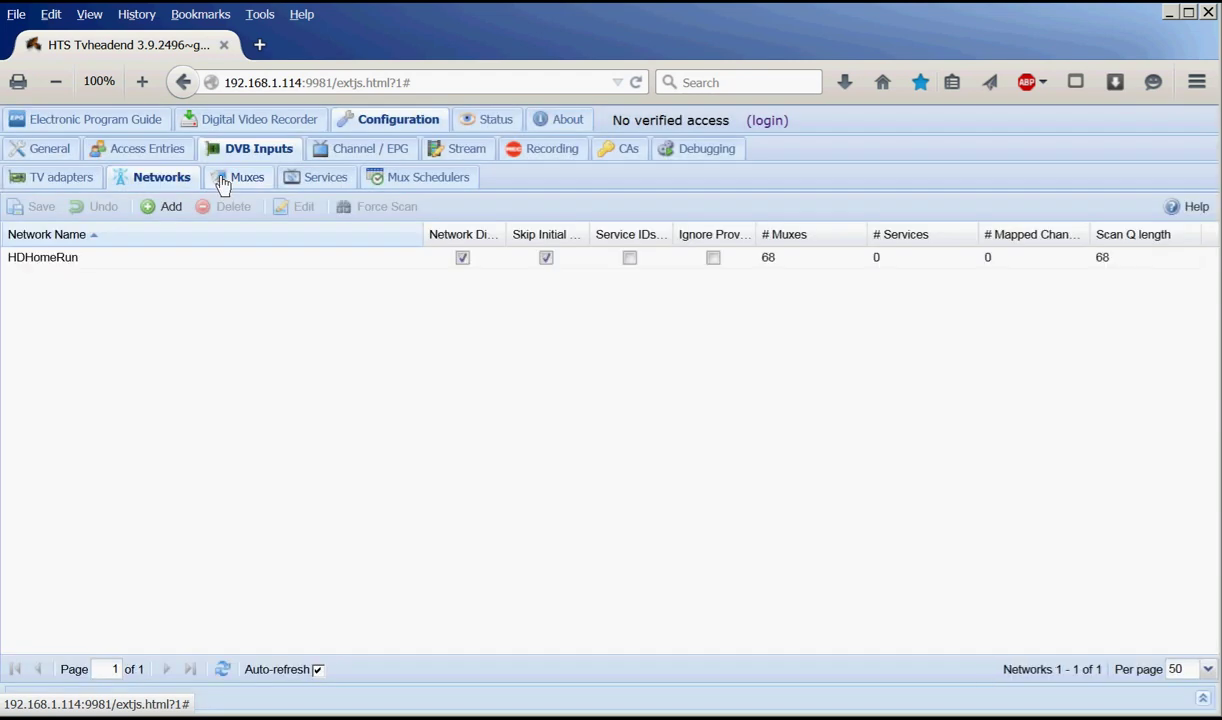
pyautogui.click(222, 183)
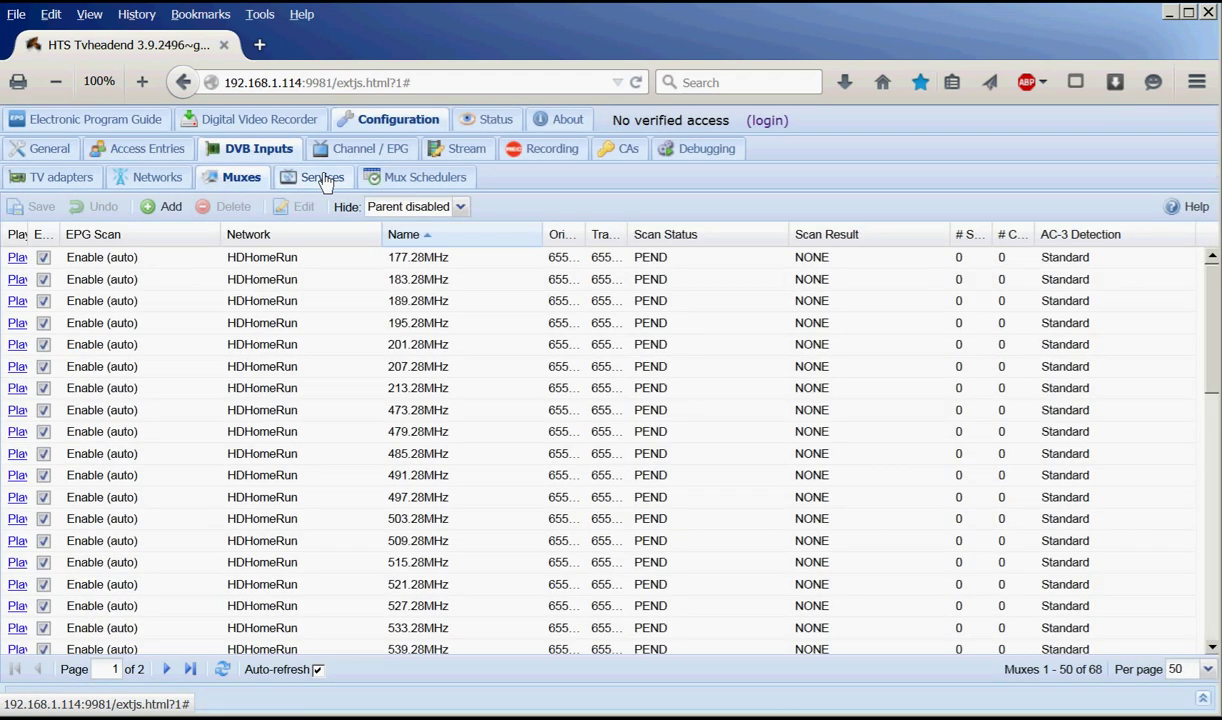
pyautogui.click(322, 180)
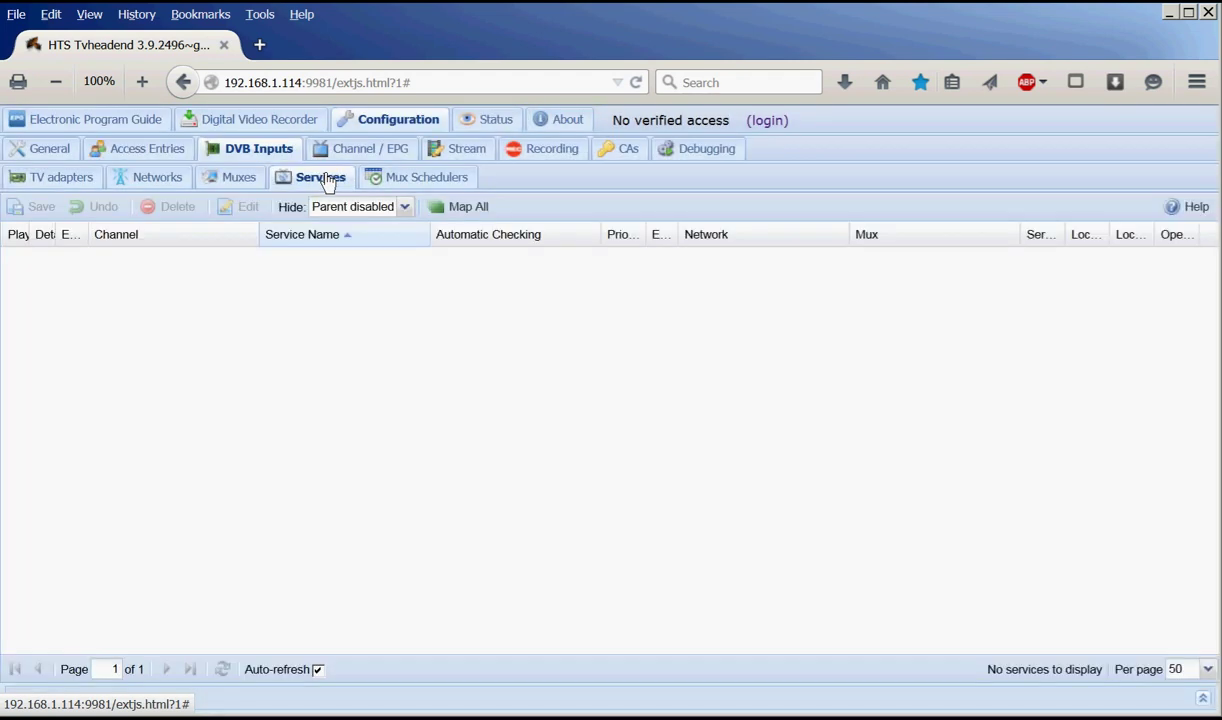
pyautogui.click(1203, 698)
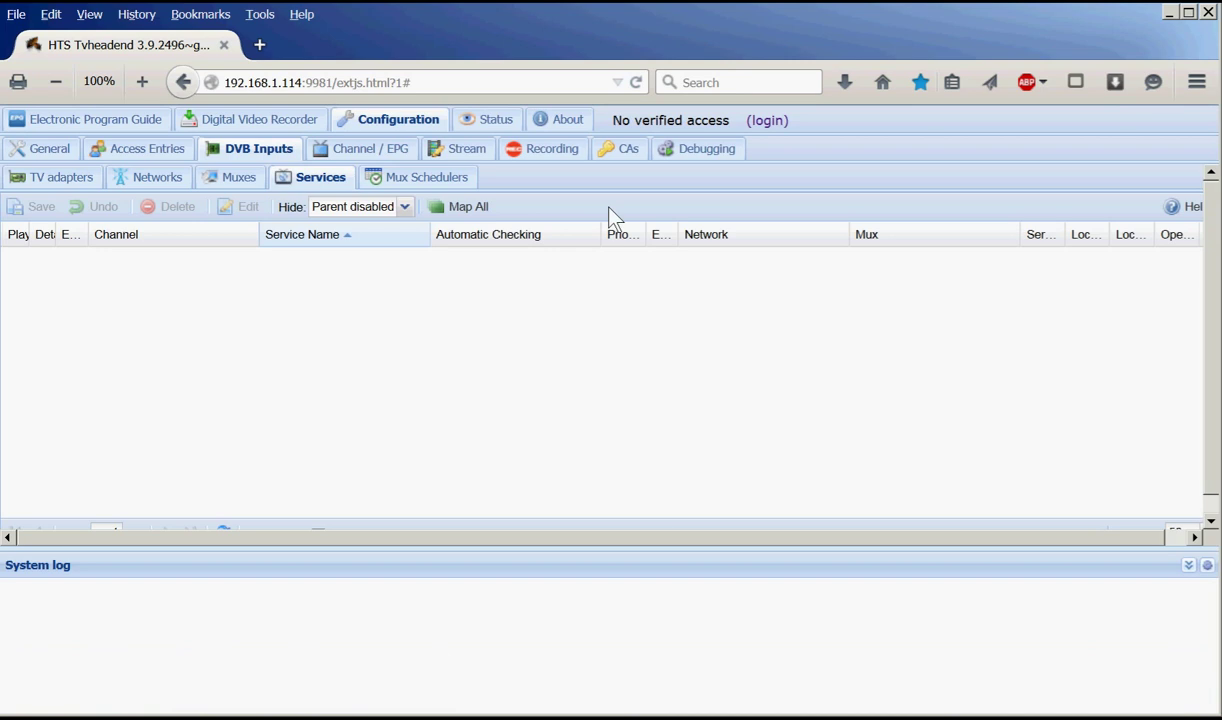
pyautogui.click(496, 122)
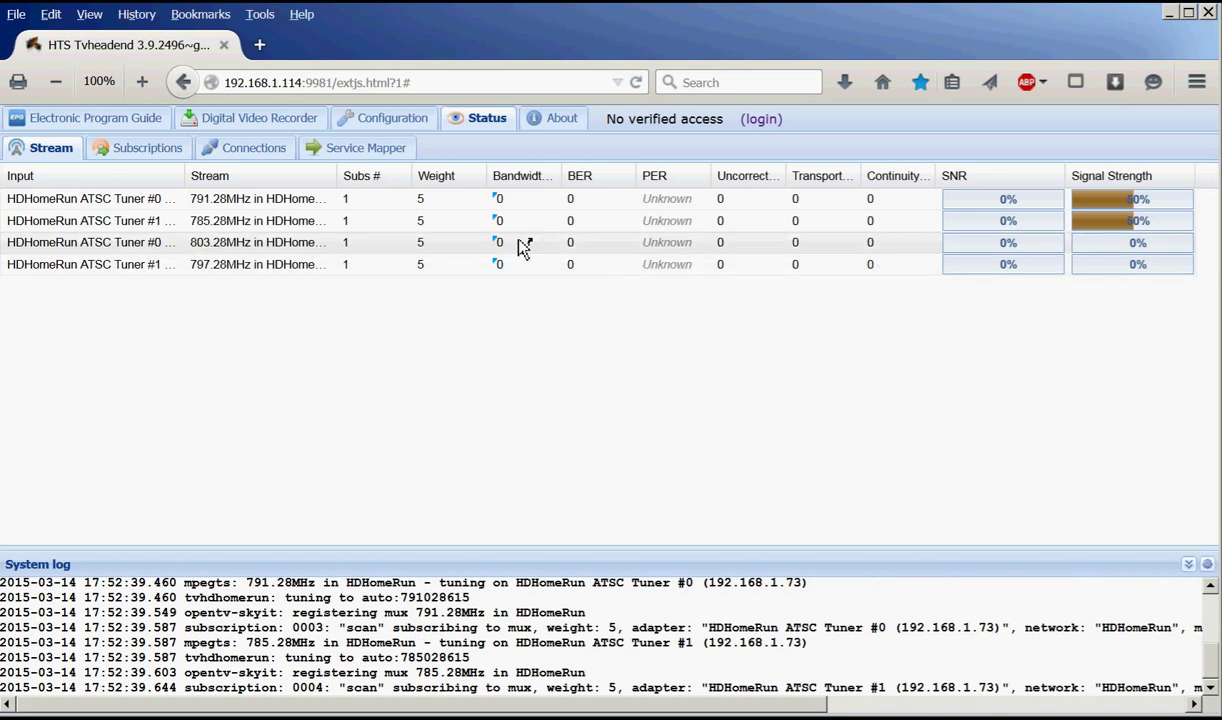
# Recheck the Muxes and Services lists, then watch scan progress in Status and enlarge the system log
pyautogui.click(379, 125)
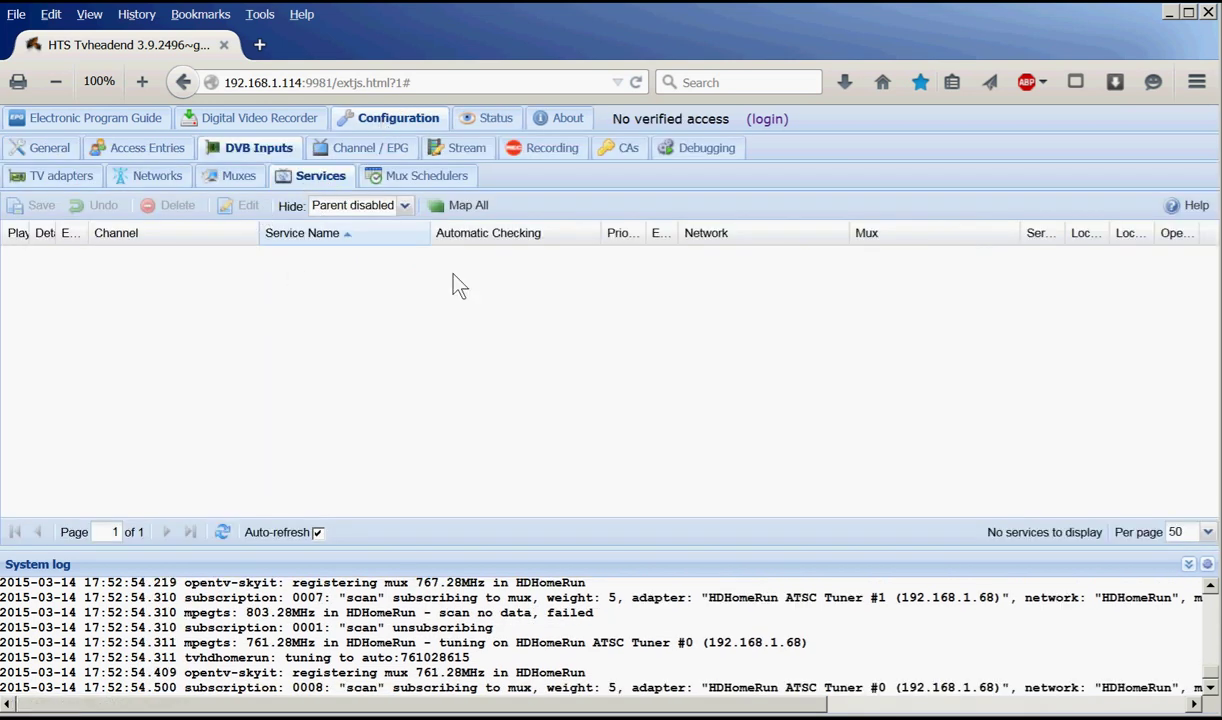
pyautogui.click(233, 177)
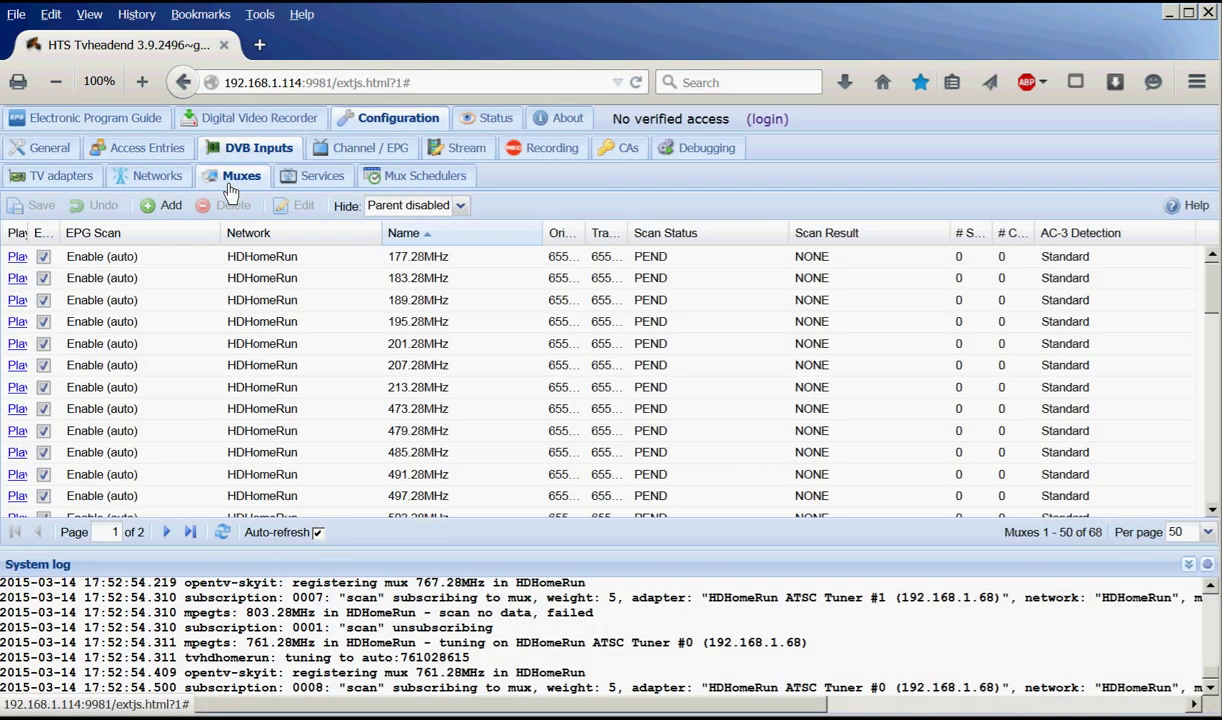
pyautogui.click(322, 180)
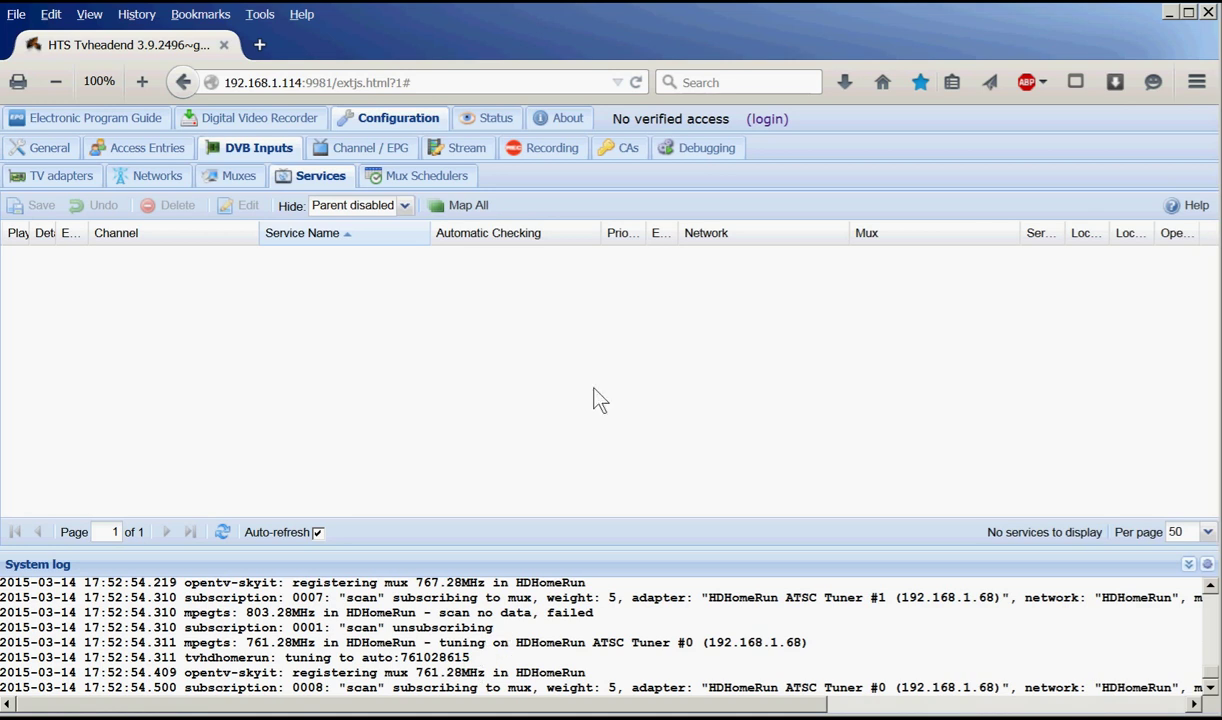
pyautogui.click(487, 128)
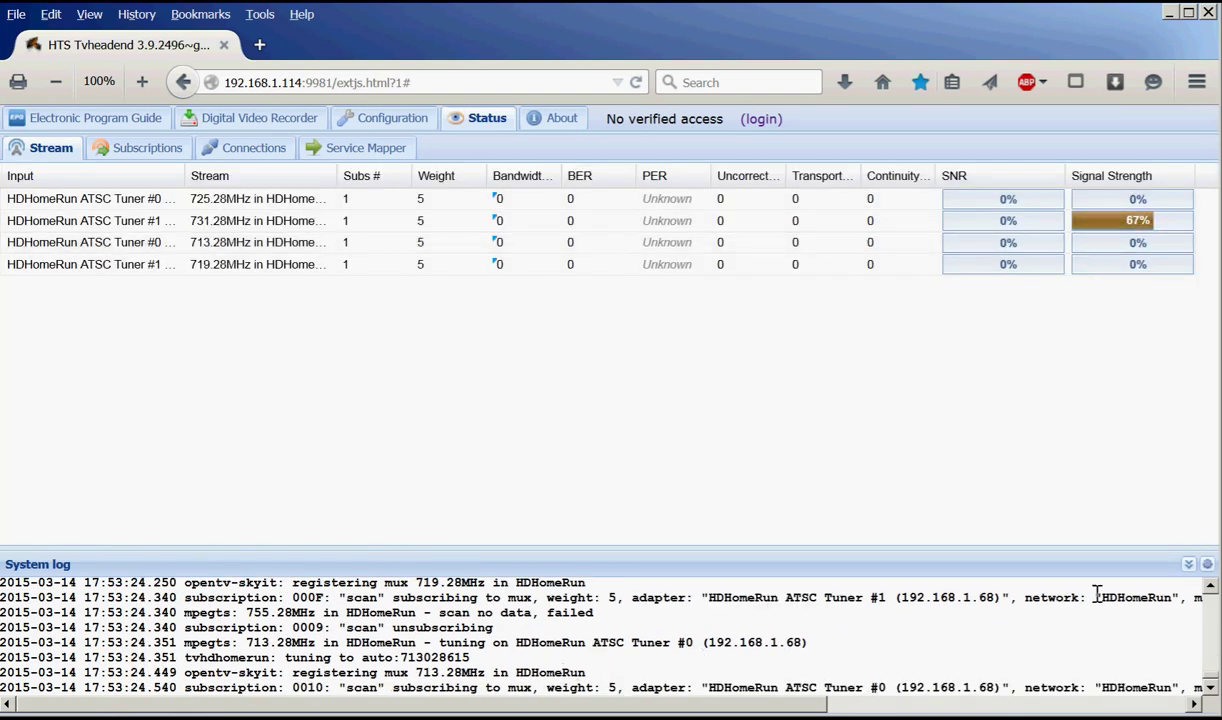
pyautogui.moveTo(1125, 547); pyautogui.dragTo(1125, 480)
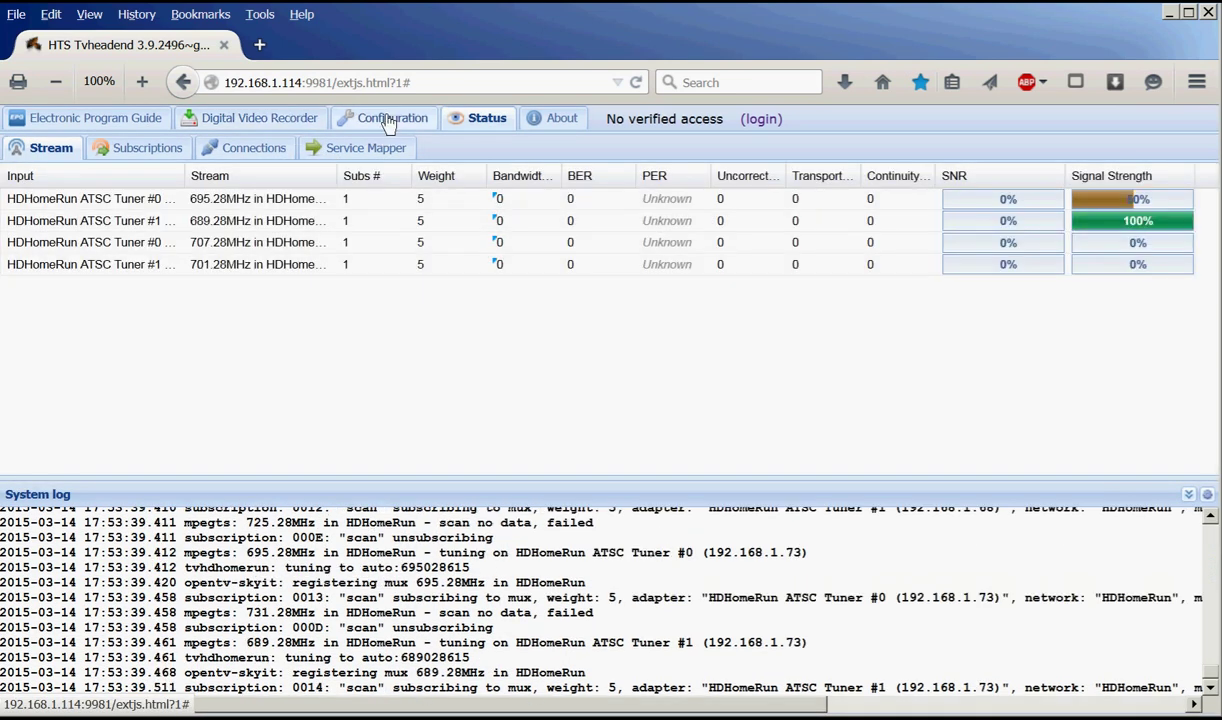
# Scroll through the Services list to review found services like Decades, HSN, QVC and WTVS-HD
pyautogui.click(390, 120)
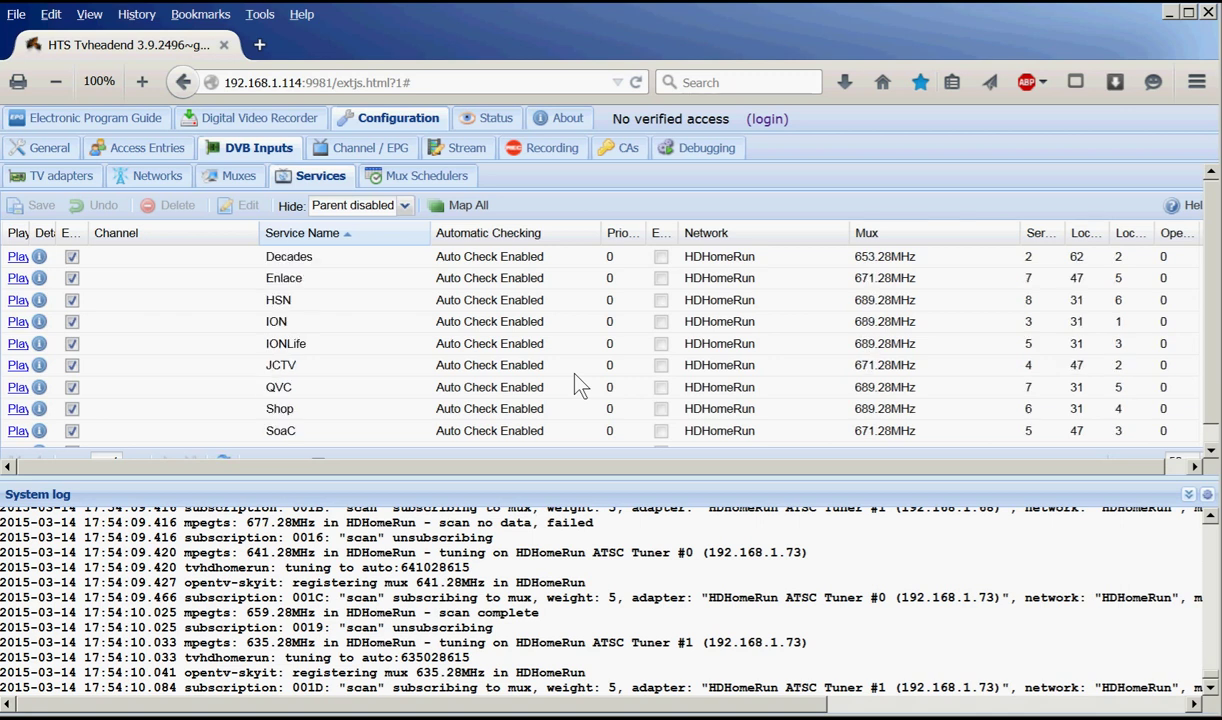
pyautogui.scroll(-2, 578, 385)
pyautogui.scroll(-1, 503, 342)
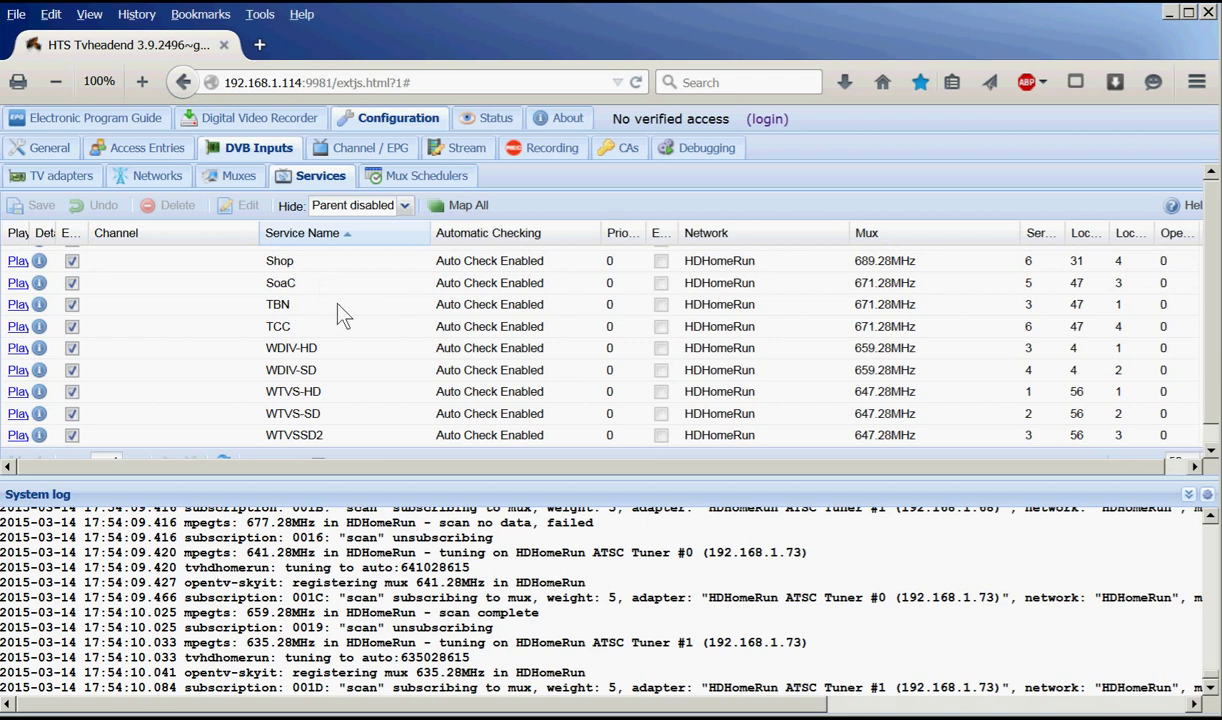
pyautogui.scroll(2, 340, 314)
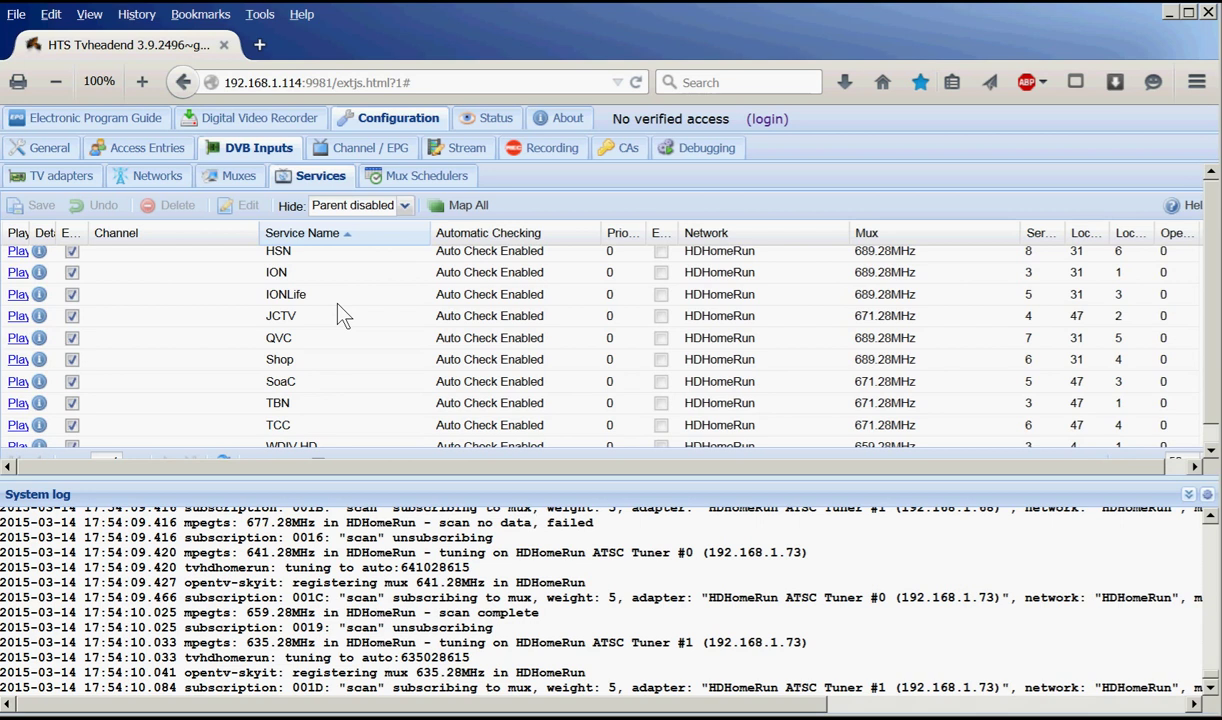
pyautogui.scroll(-3, 340, 314)
pyautogui.scroll(4, 340, 314)
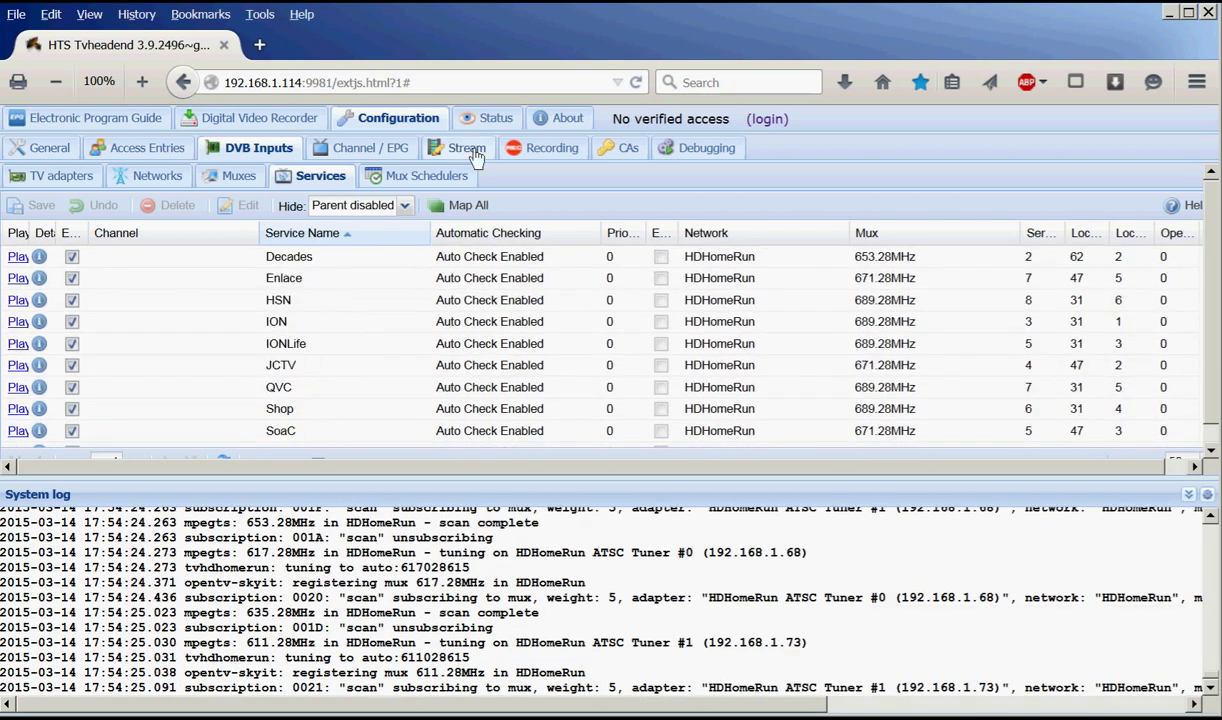
# Watch the tuners' live signal strength on Status > Stream while the scan continues
pyautogui.click(497, 119)
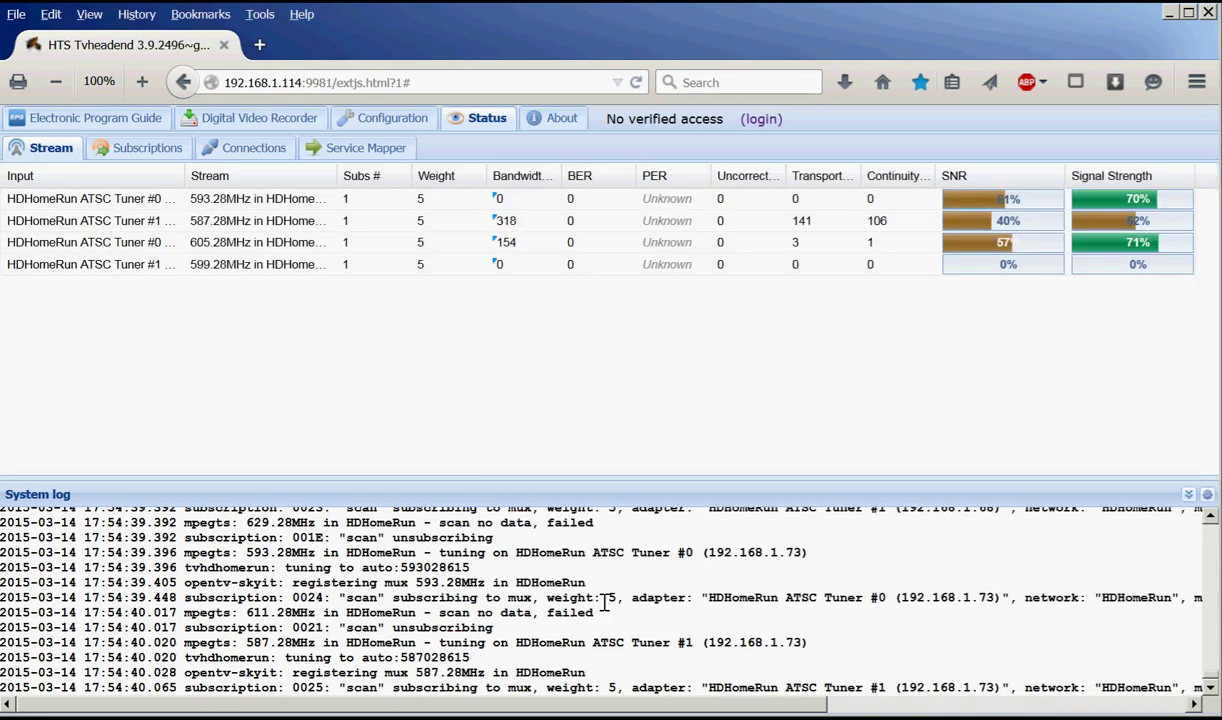
pyautogui.scroll(3, 604, 602)
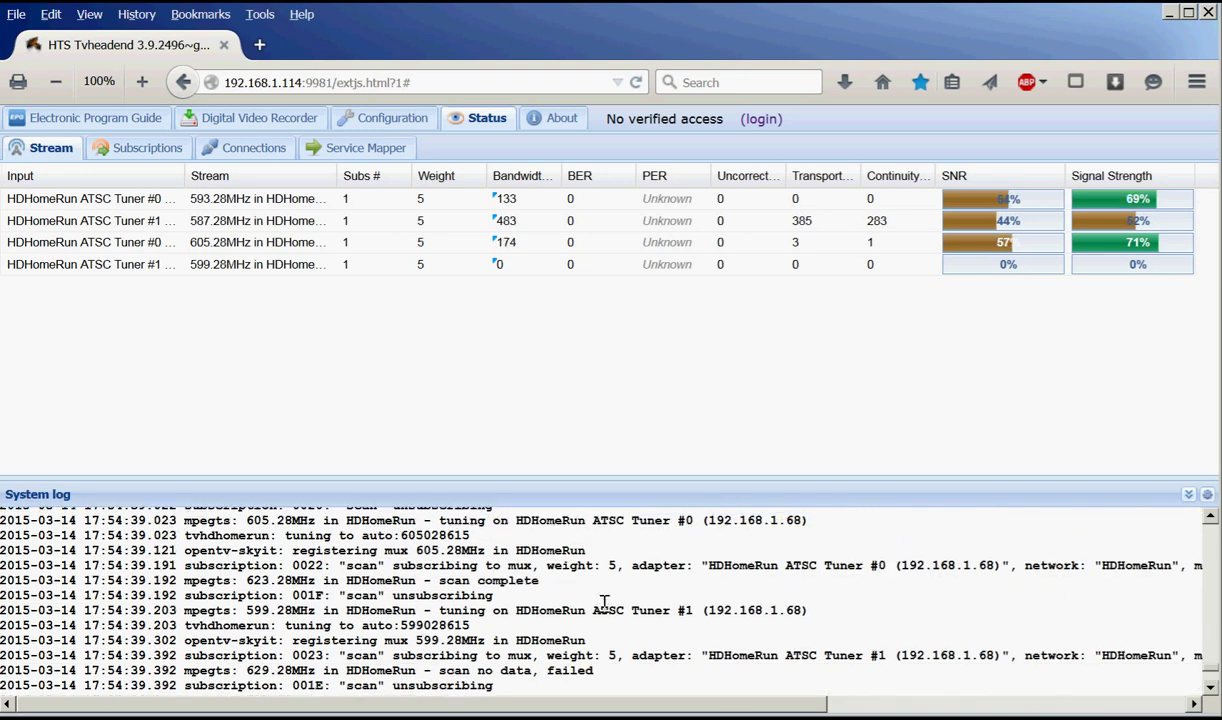
pyautogui.scroll(10, 604, 602)
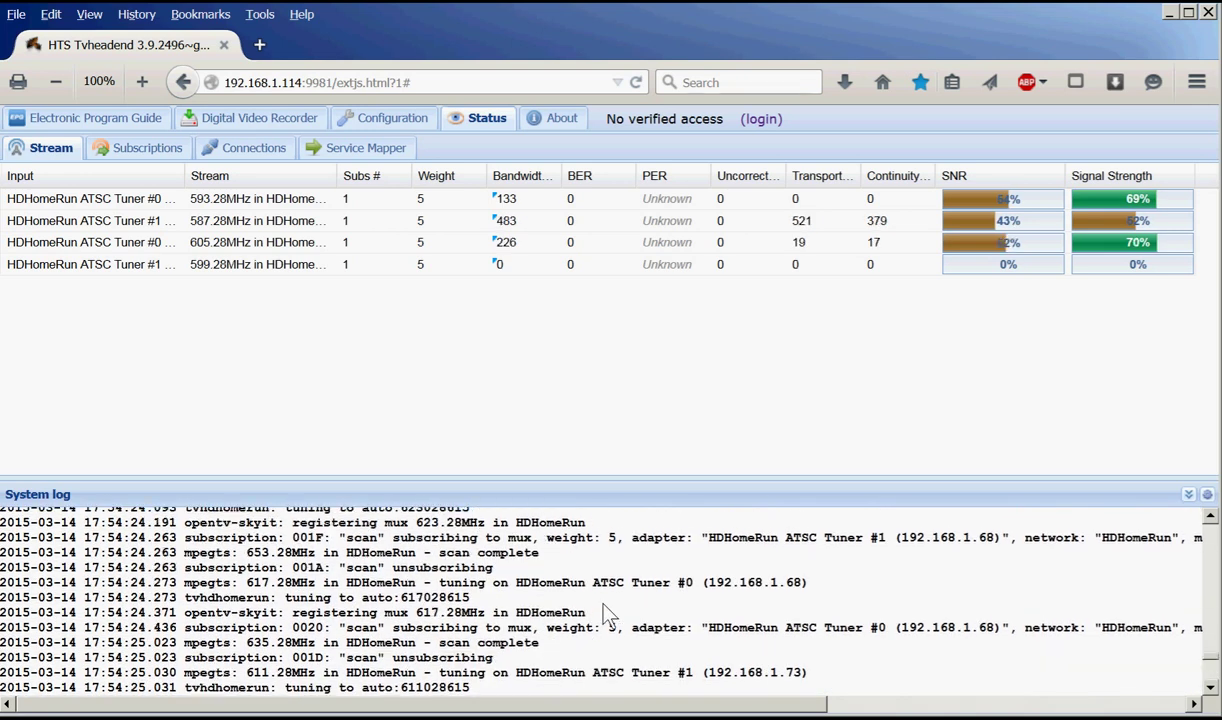
pyautogui.scroll(1, 604, 613)
pyautogui.scroll(-5, 604, 613)
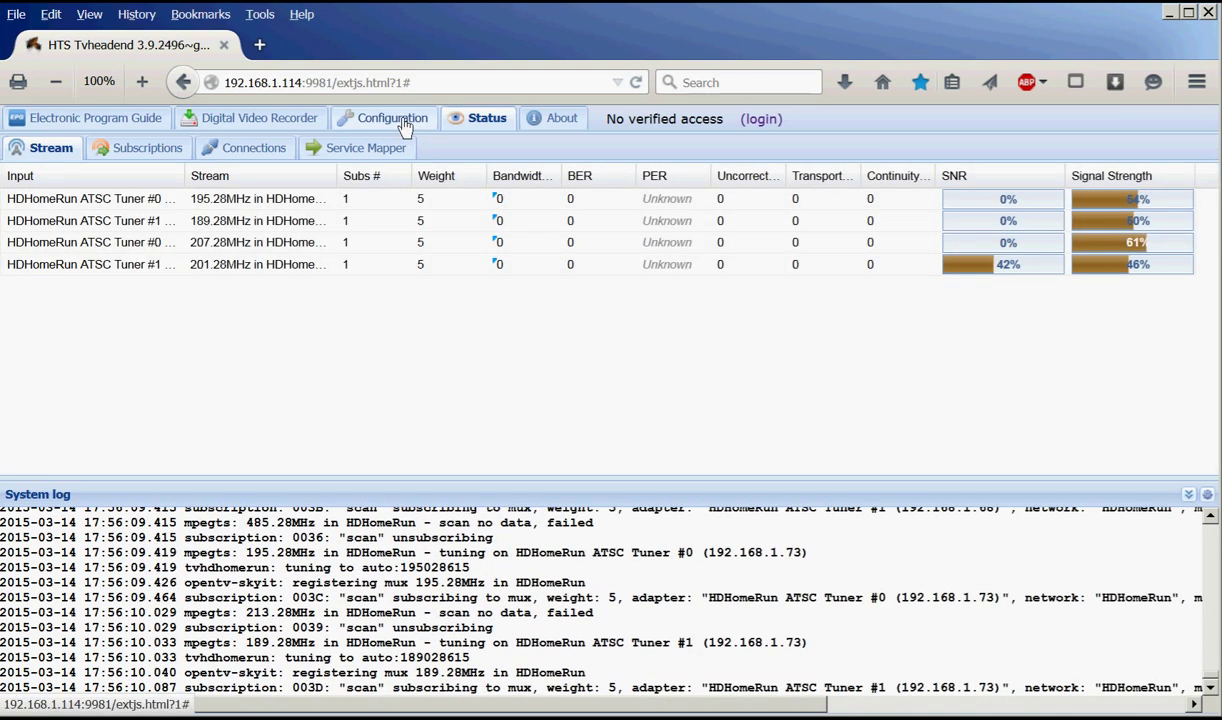
pyautogui.click(400, 122)
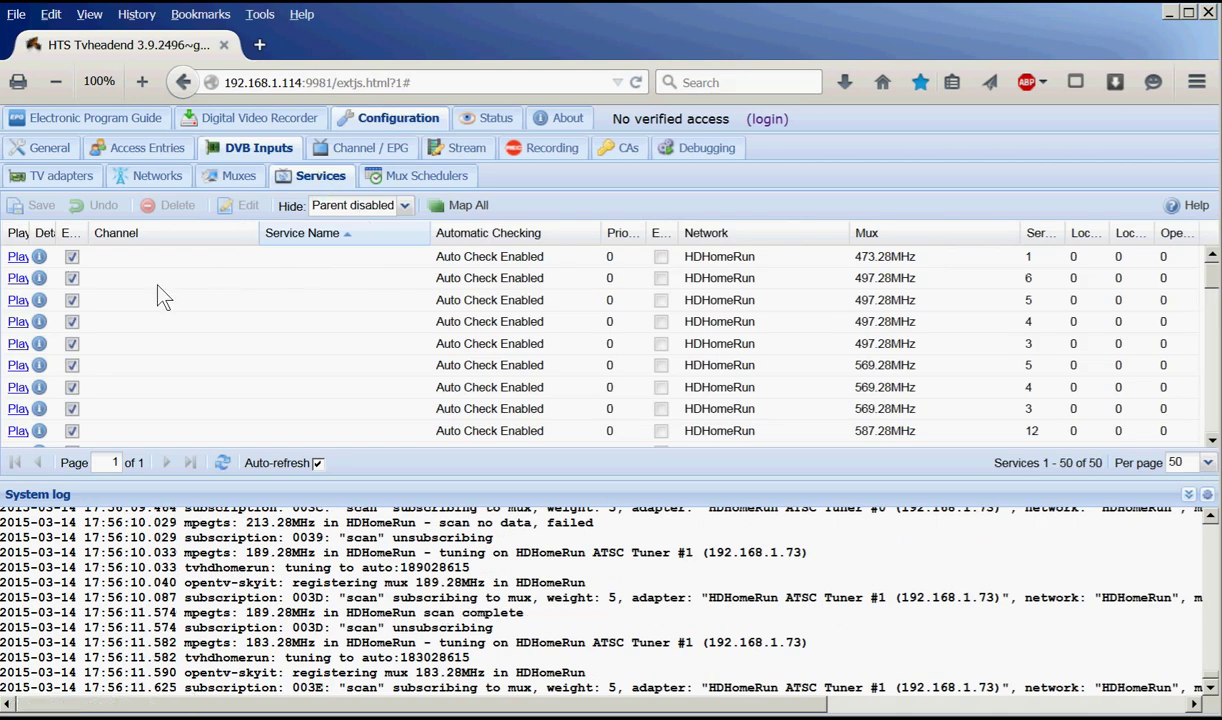
pyautogui.scroll(-1, 175, 297)
pyautogui.scroll(-3, 172, 297)
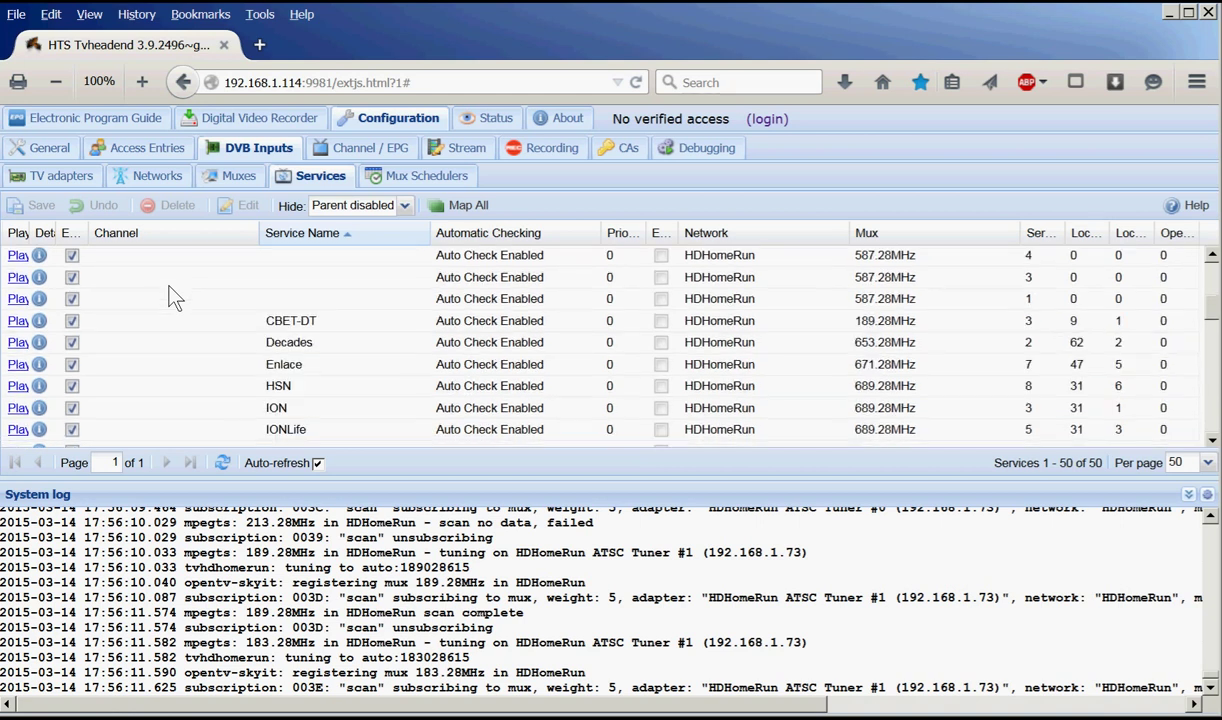
pyautogui.scroll(-3, 175, 297)
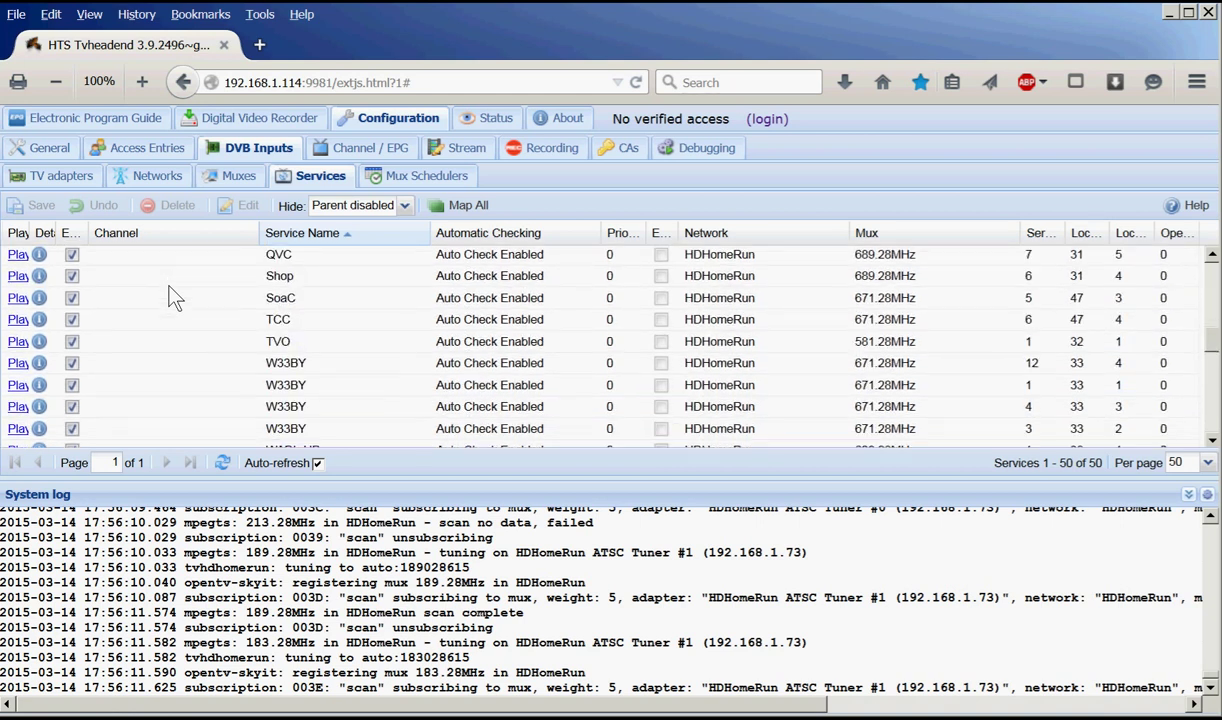
pyautogui.scroll(-3, 175, 297)
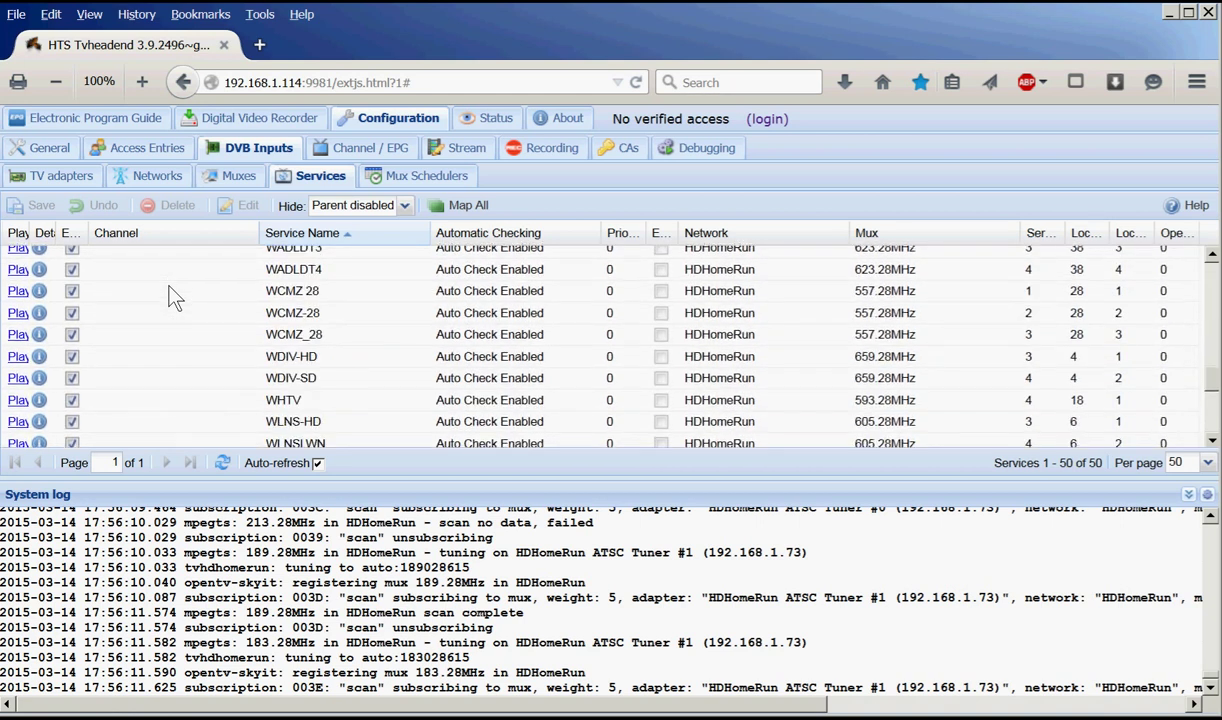
pyautogui.scroll(-2, 172, 297)
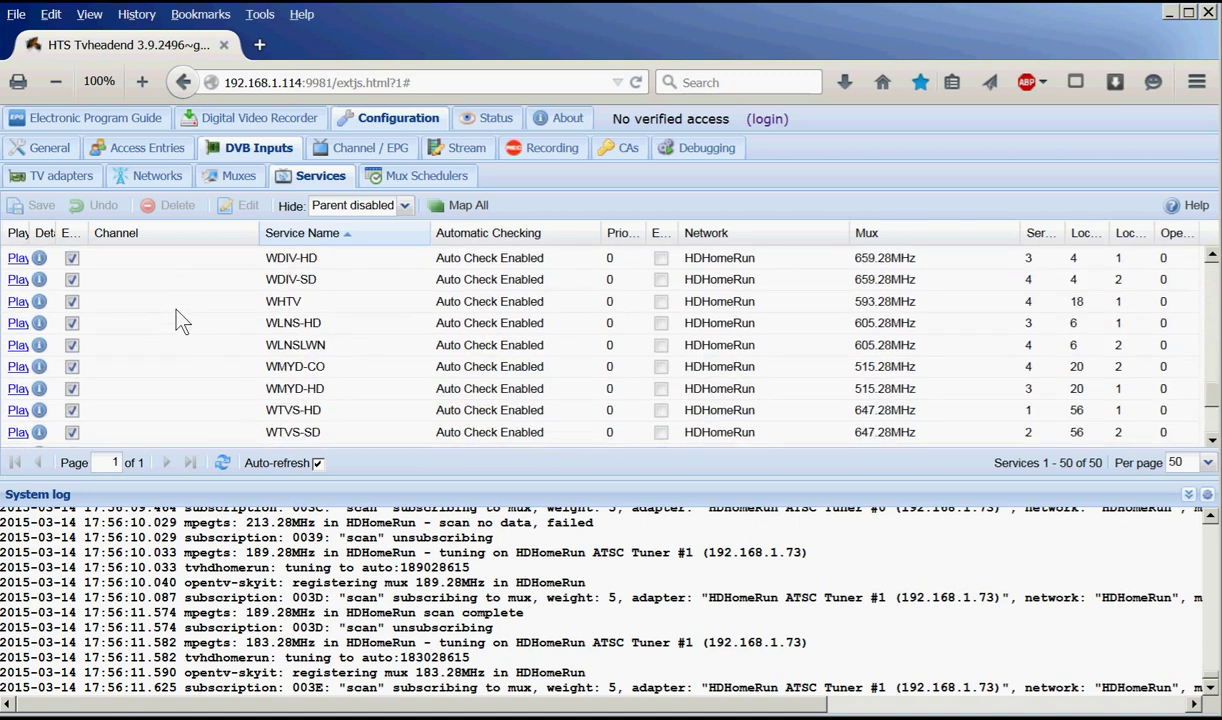
pyautogui.scroll(-2, 203, 345)
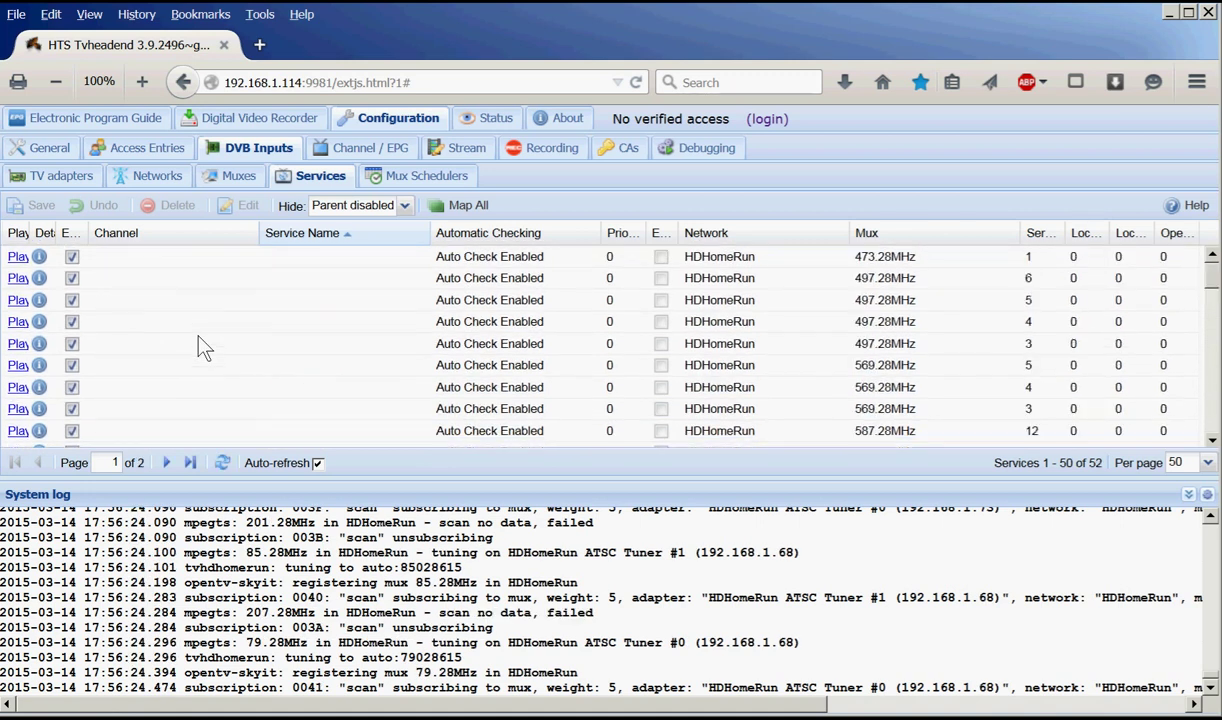
pyautogui.scroll(-3, 203, 345)
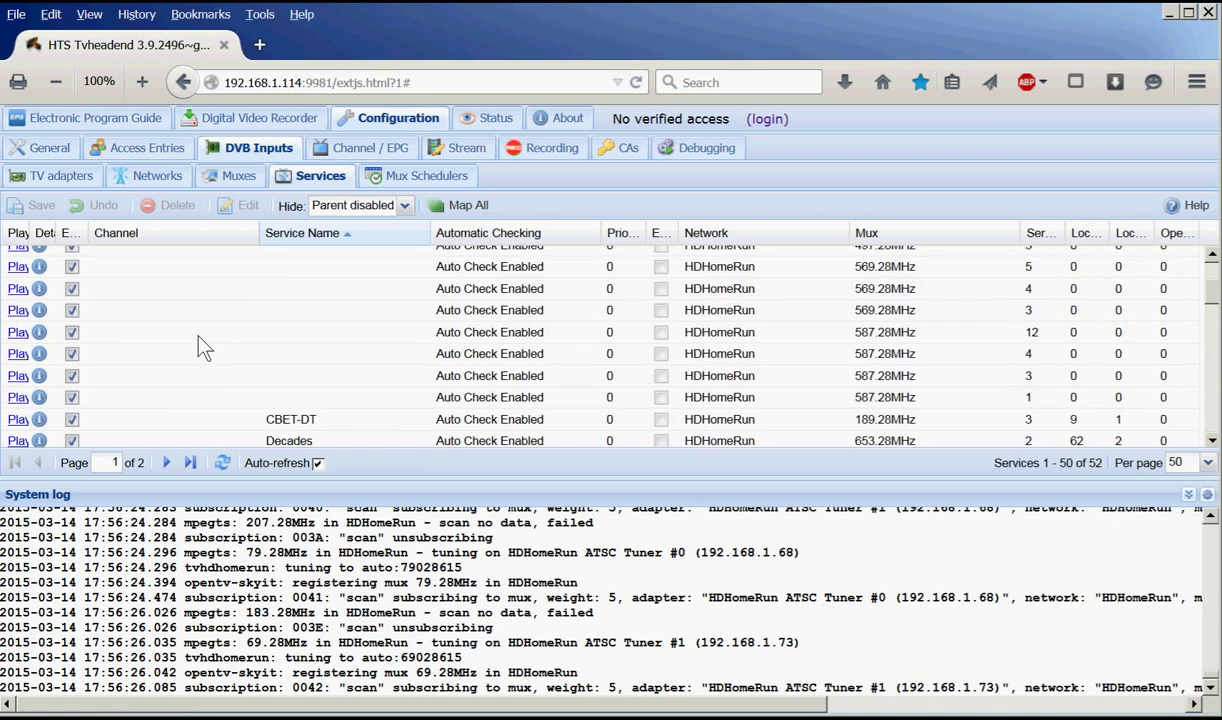
pyautogui.scroll(-2, 203, 345)
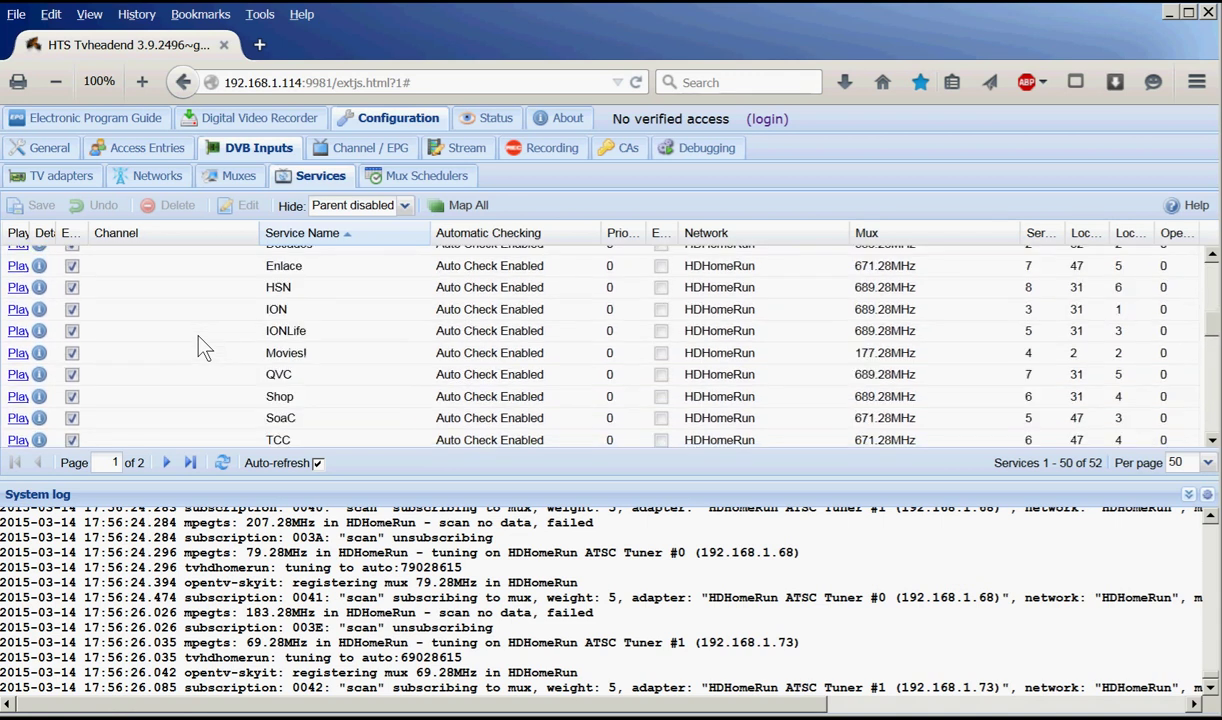
pyautogui.scroll(-3, 203, 345)
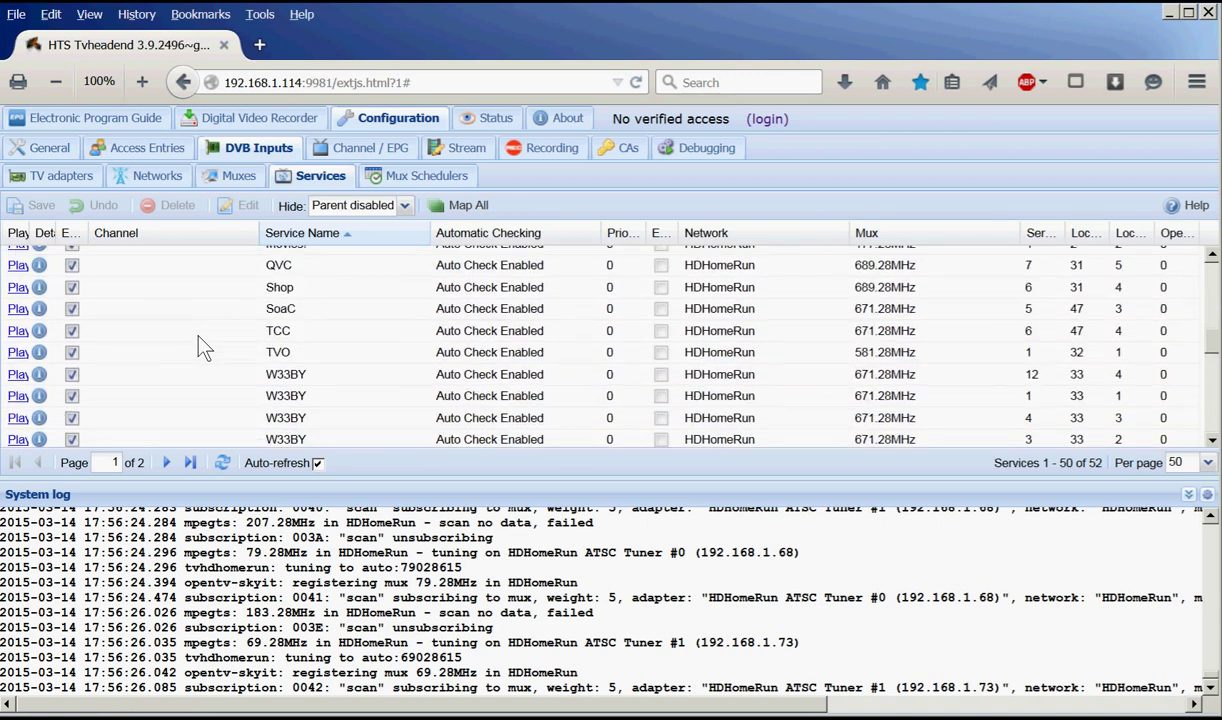
pyautogui.scroll(-2, 203, 345)
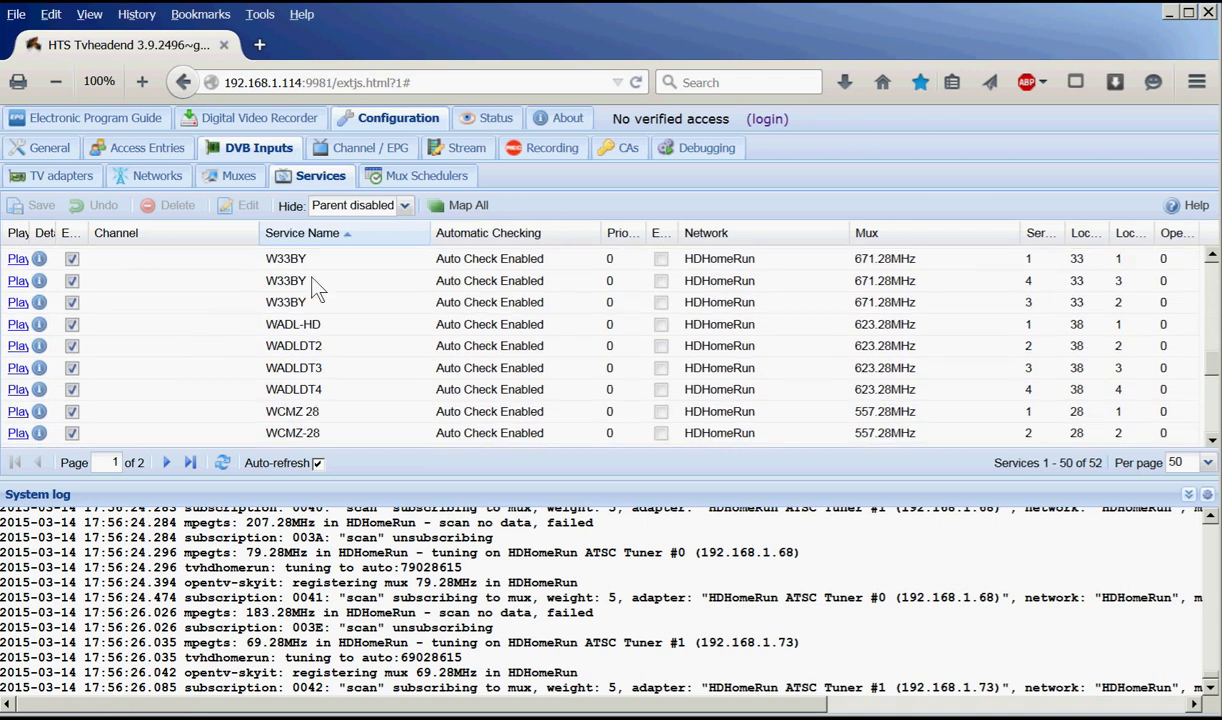
pyautogui.scroll(-5, 215, 305)
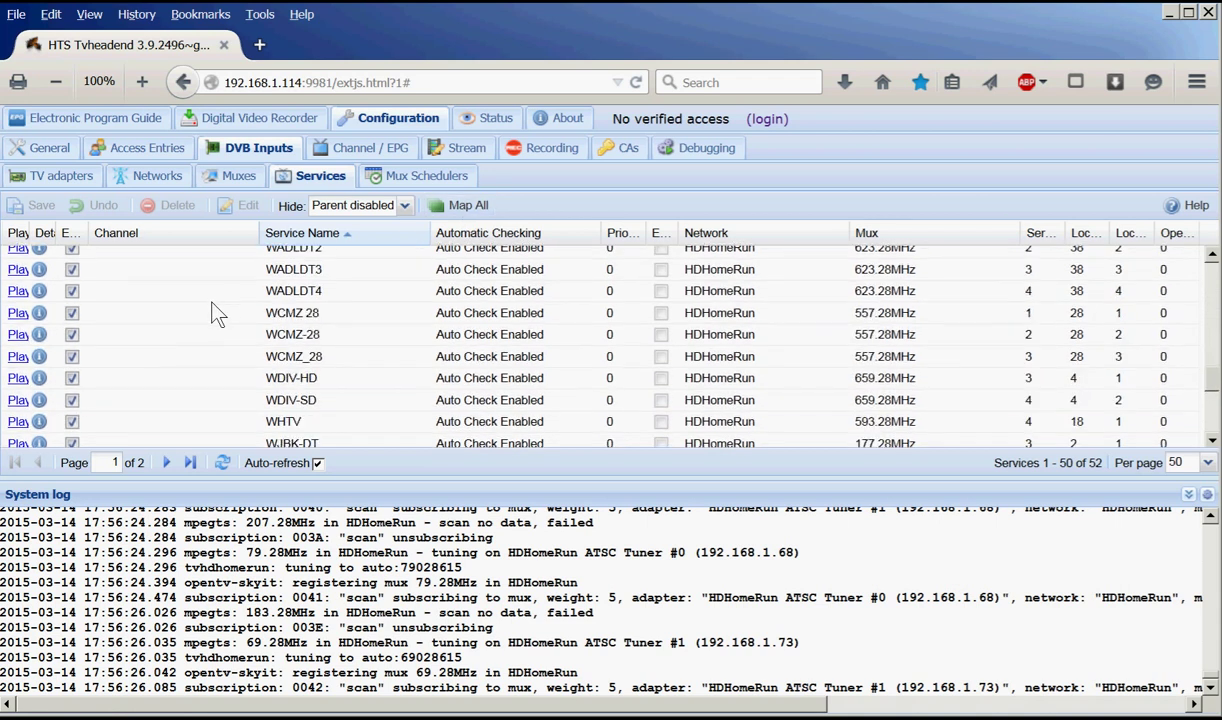
pyautogui.scroll(-3, 218, 313)
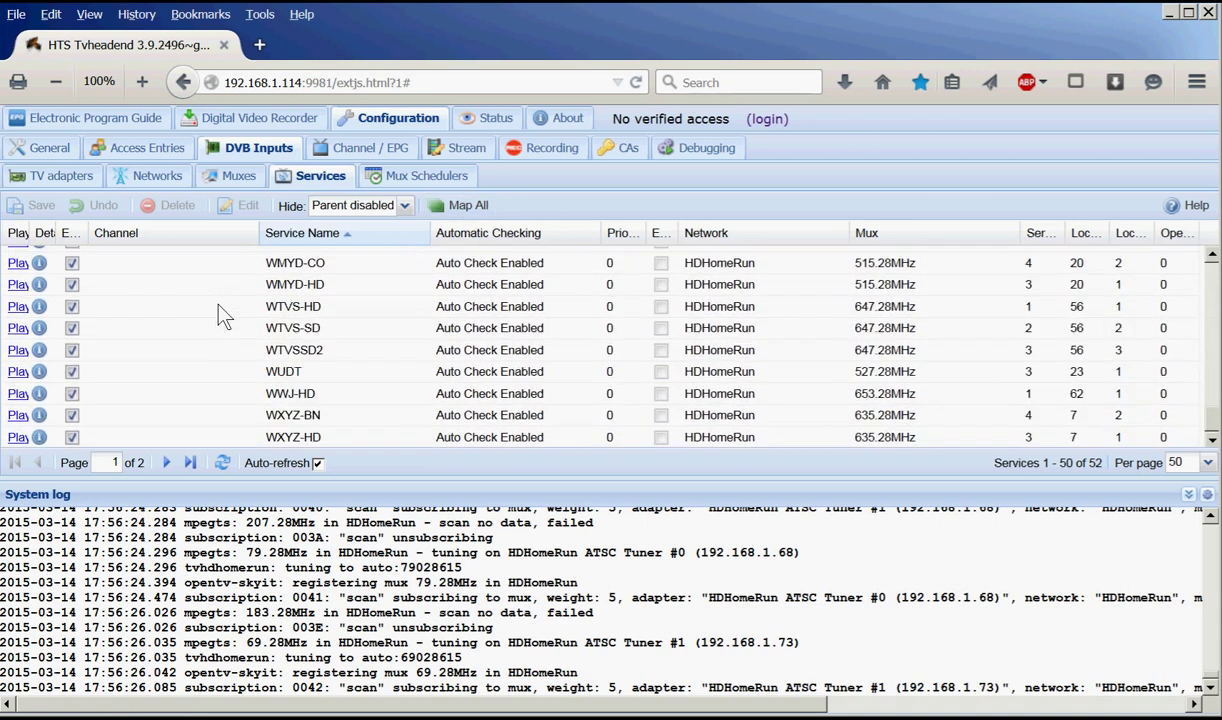
pyautogui.scroll(5, 218, 308)
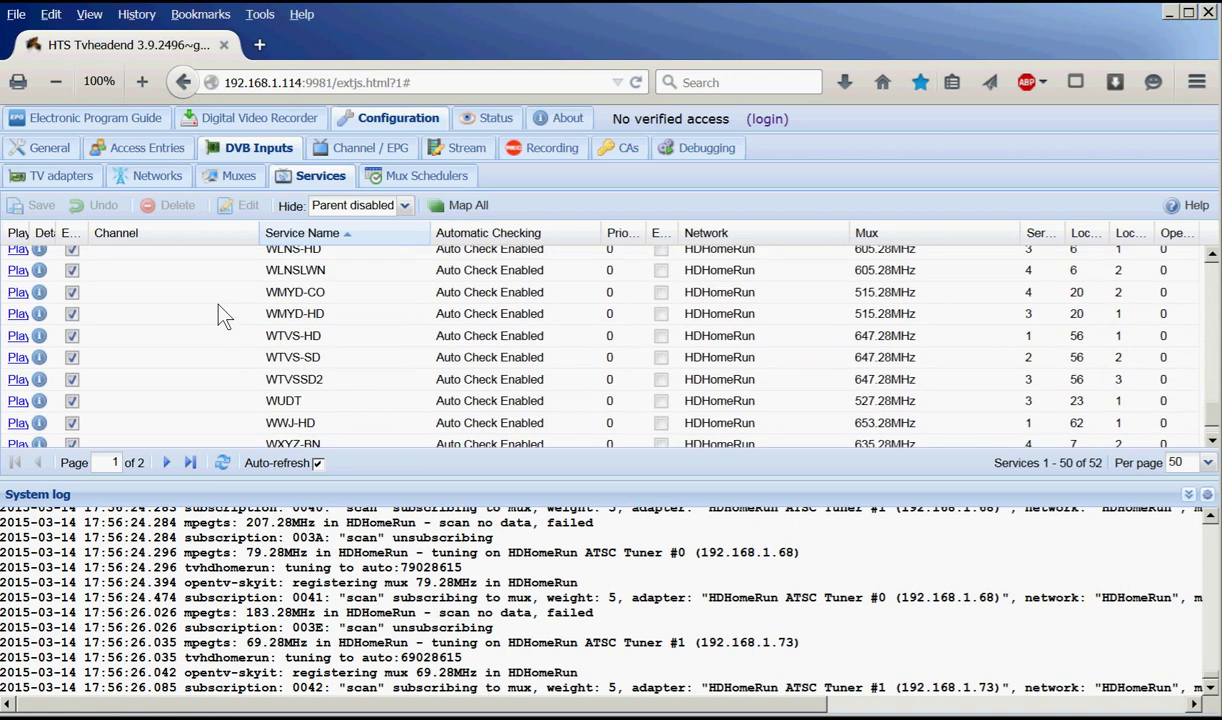
# Recheck the Status > Stream tuner signals until the scan finishes and the list empties
pyautogui.click(472, 122)
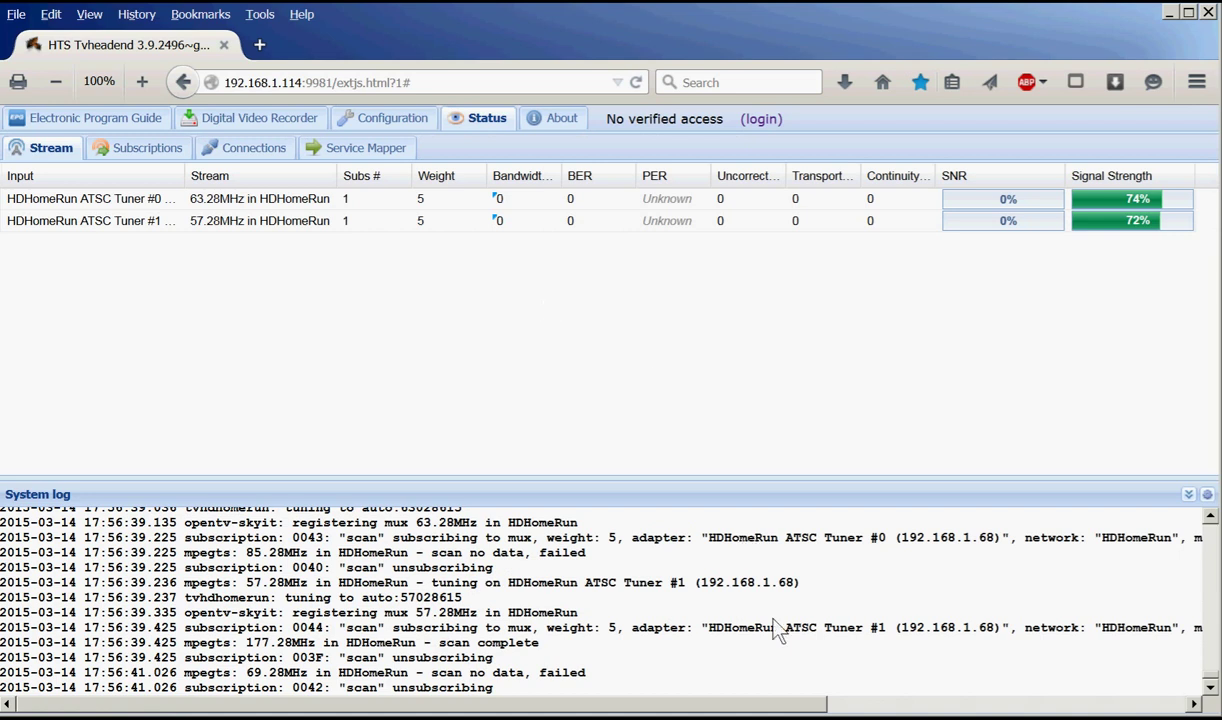
pyautogui.scroll(5, 776, 625)
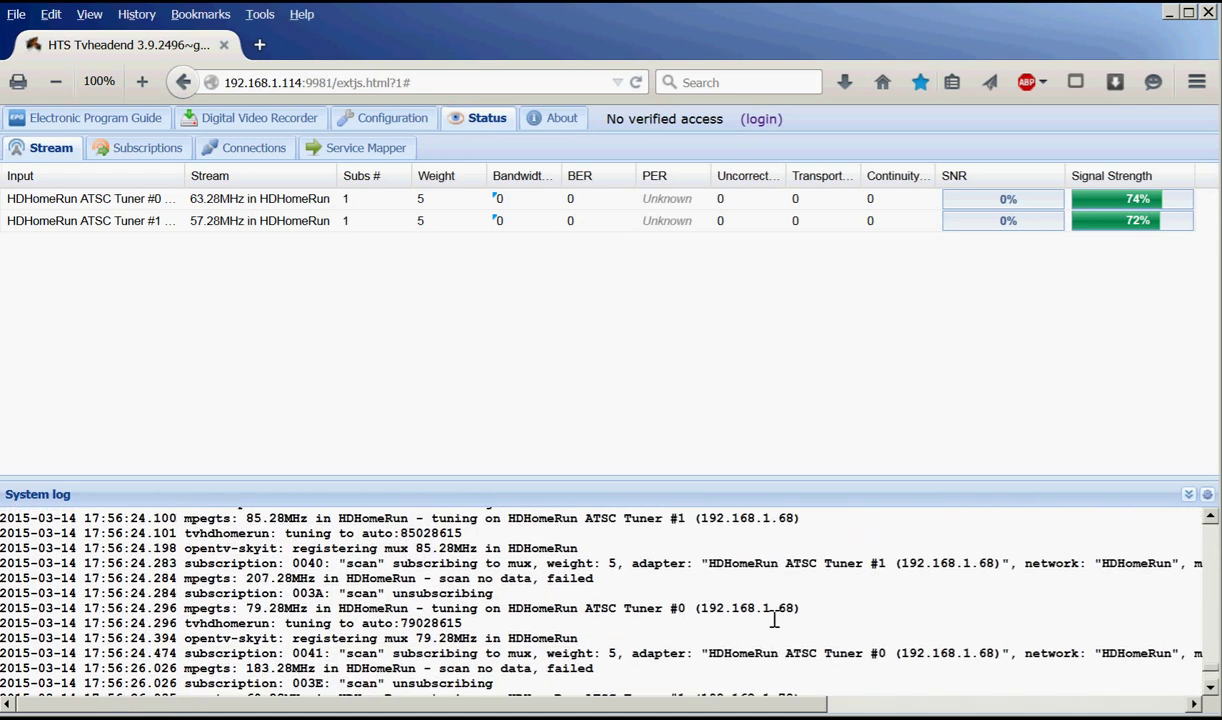
pyautogui.scroll(4, 774, 620)
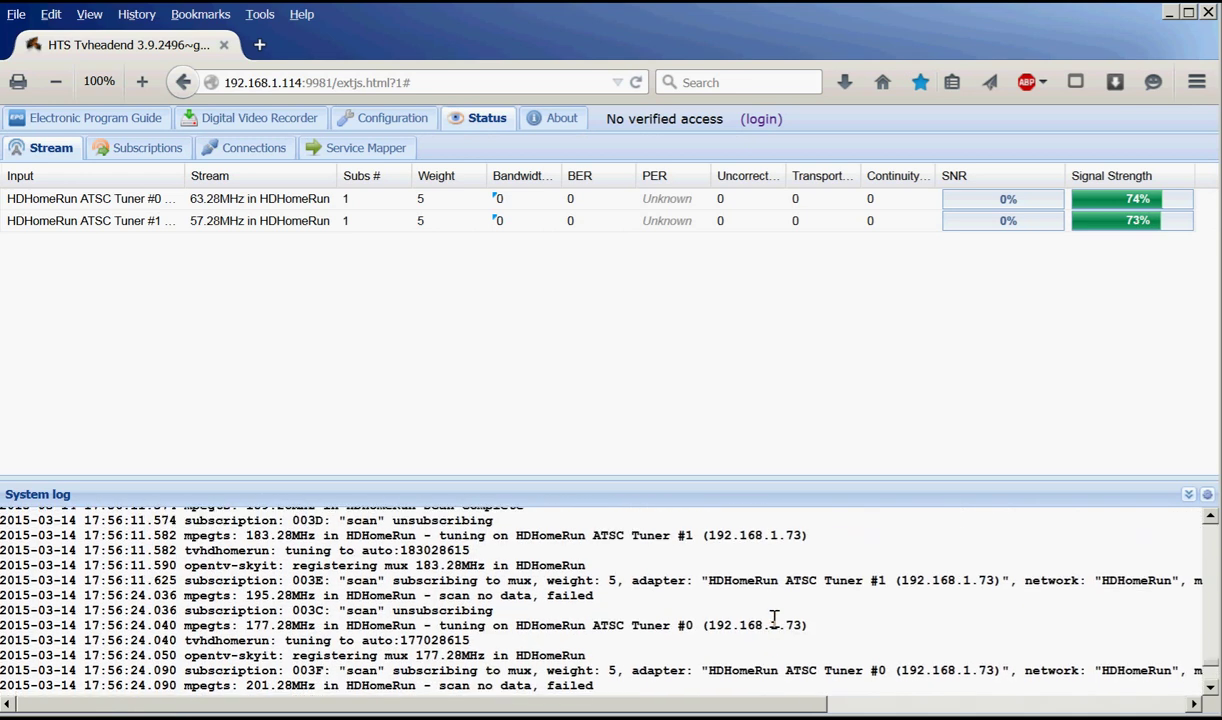
pyautogui.scroll(3, 776, 628)
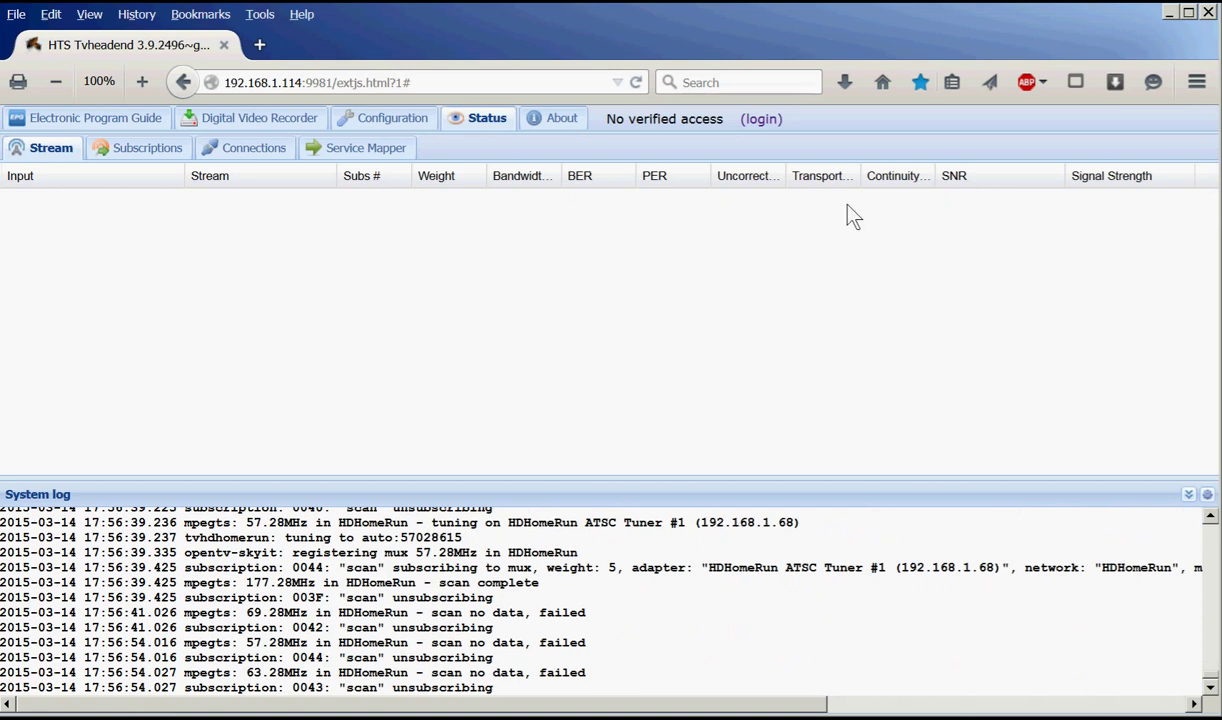
# Map all discovered services to channels with Check availability and Create provider tags enabled
pyautogui.click(389, 121)
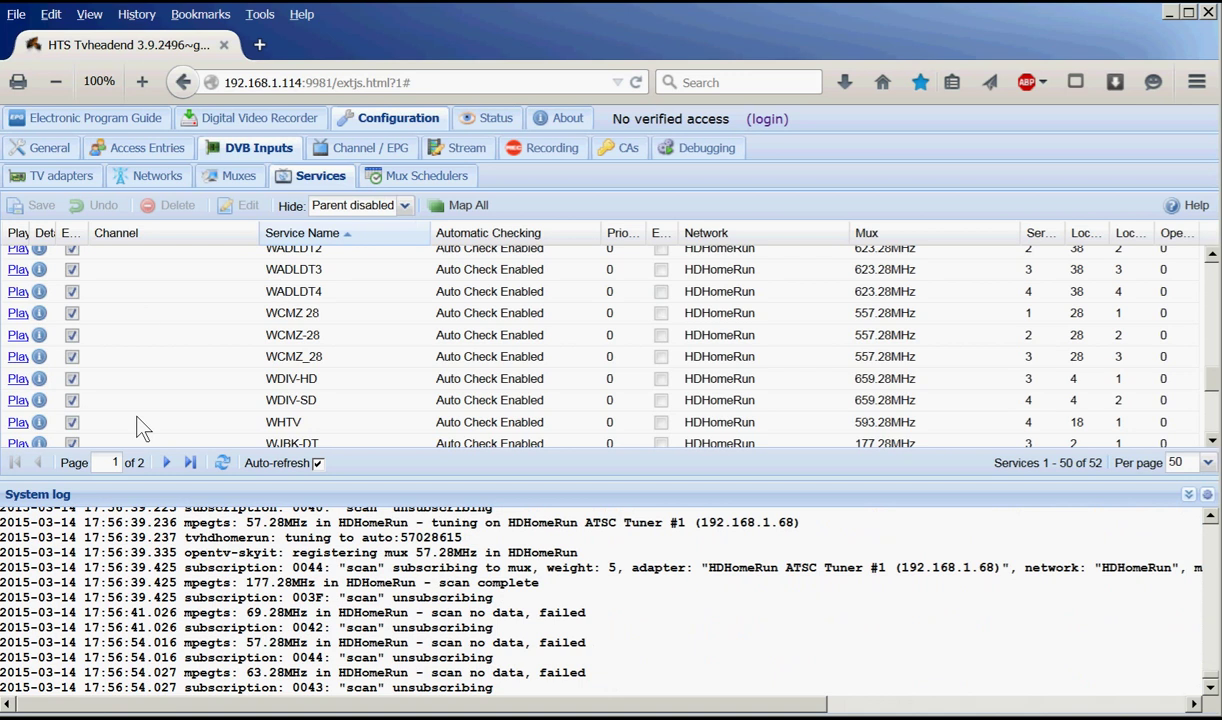
pyautogui.scroll(-1, 248, 338)
pyautogui.scroll(-5, 240, 325)
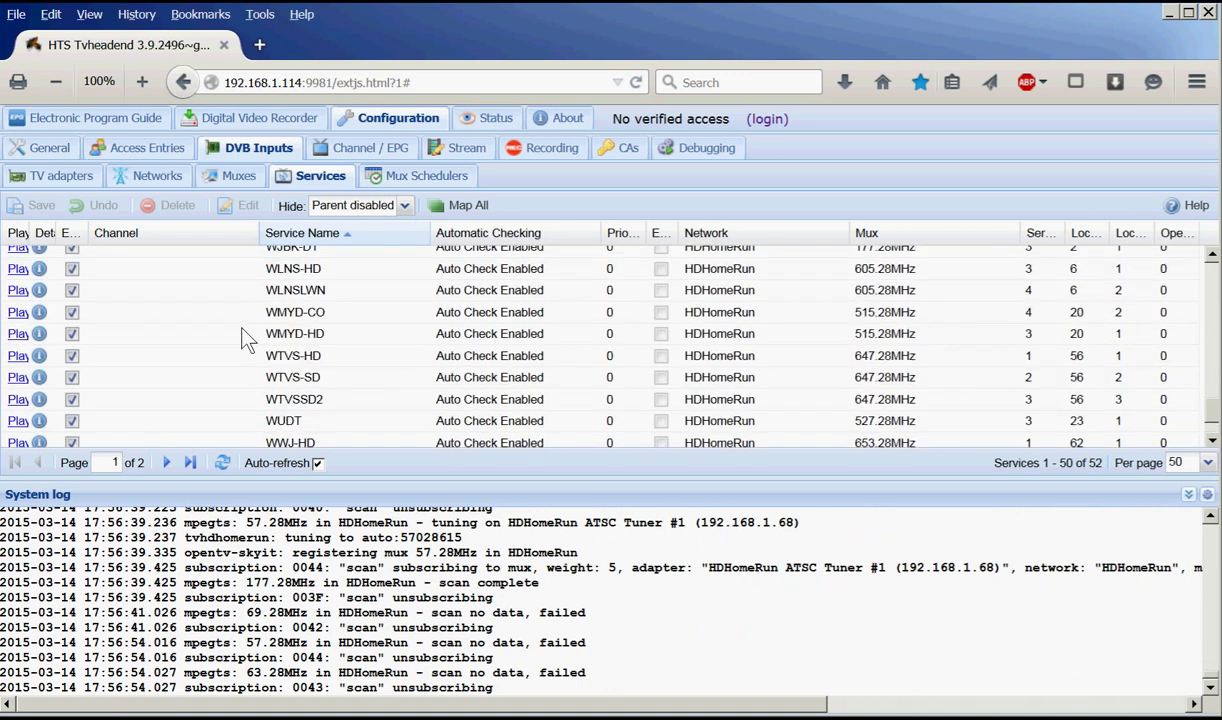
pyautogui.click(471, 210)
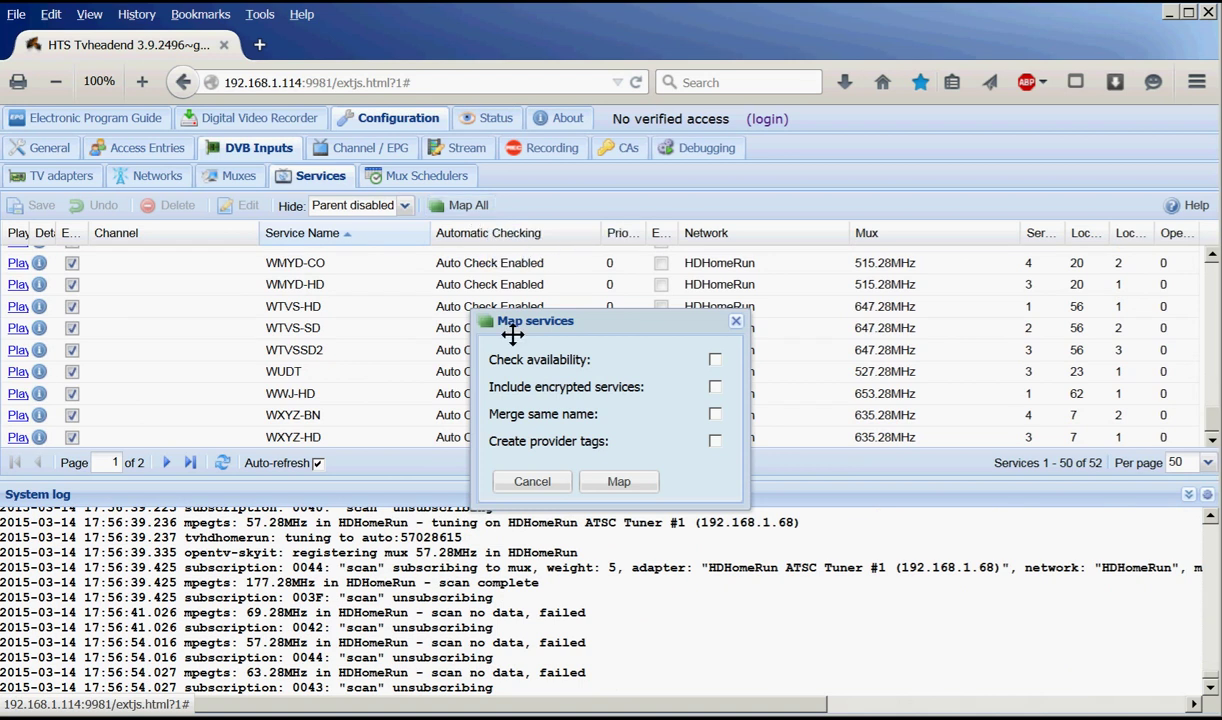
pyautogui.click(716, 360)
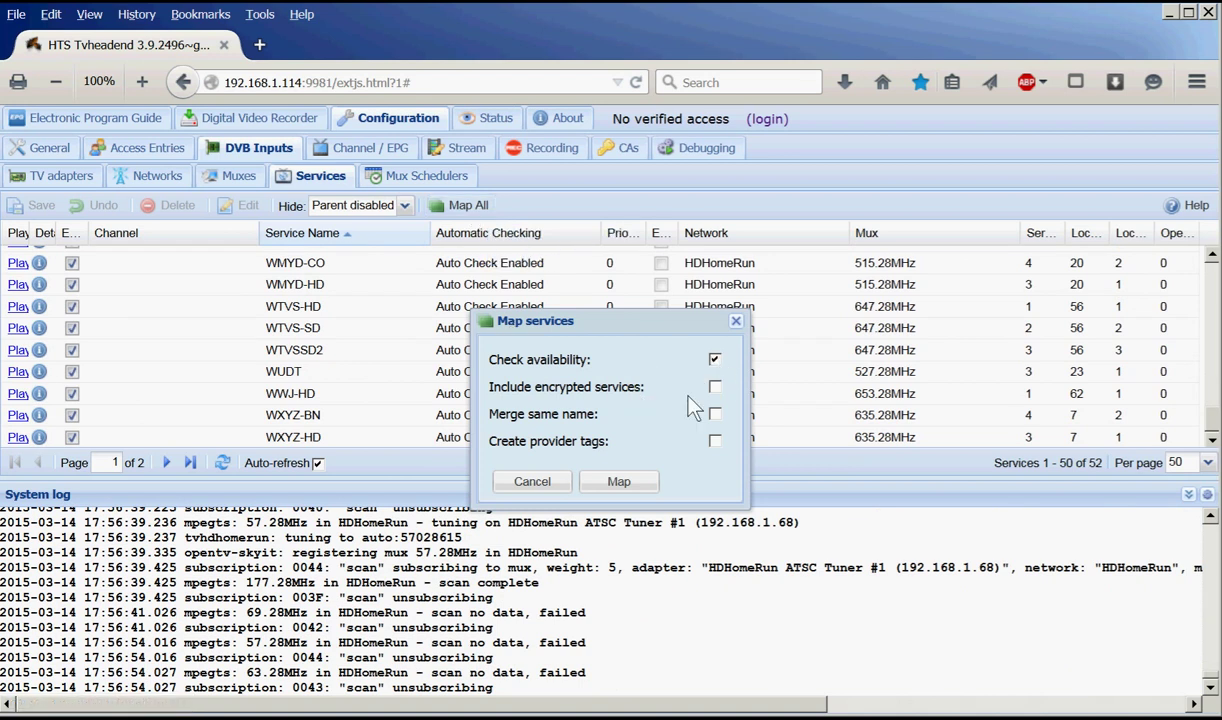
pyautogui.click(715, 441)
pyautogui.click(619, 482)
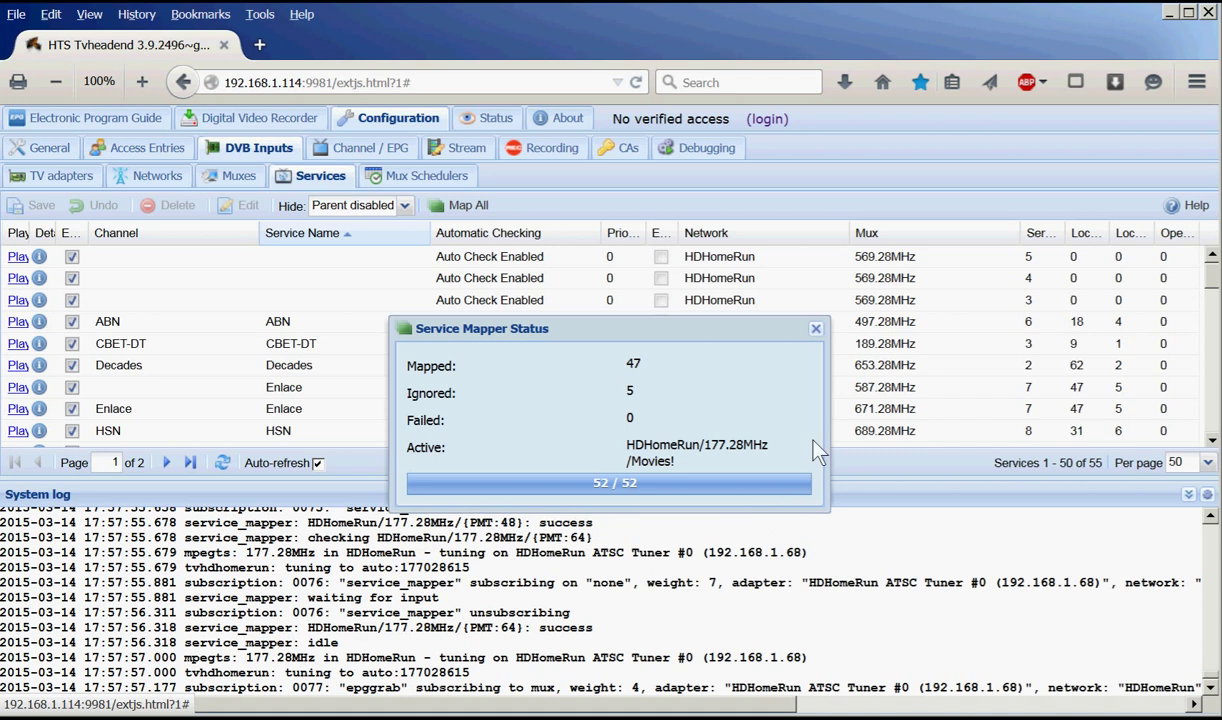
# Close the Service Mapper Status window once it shows 52/52 with 47 mapped and 5 ignored
pyautogui.click(815, 330)
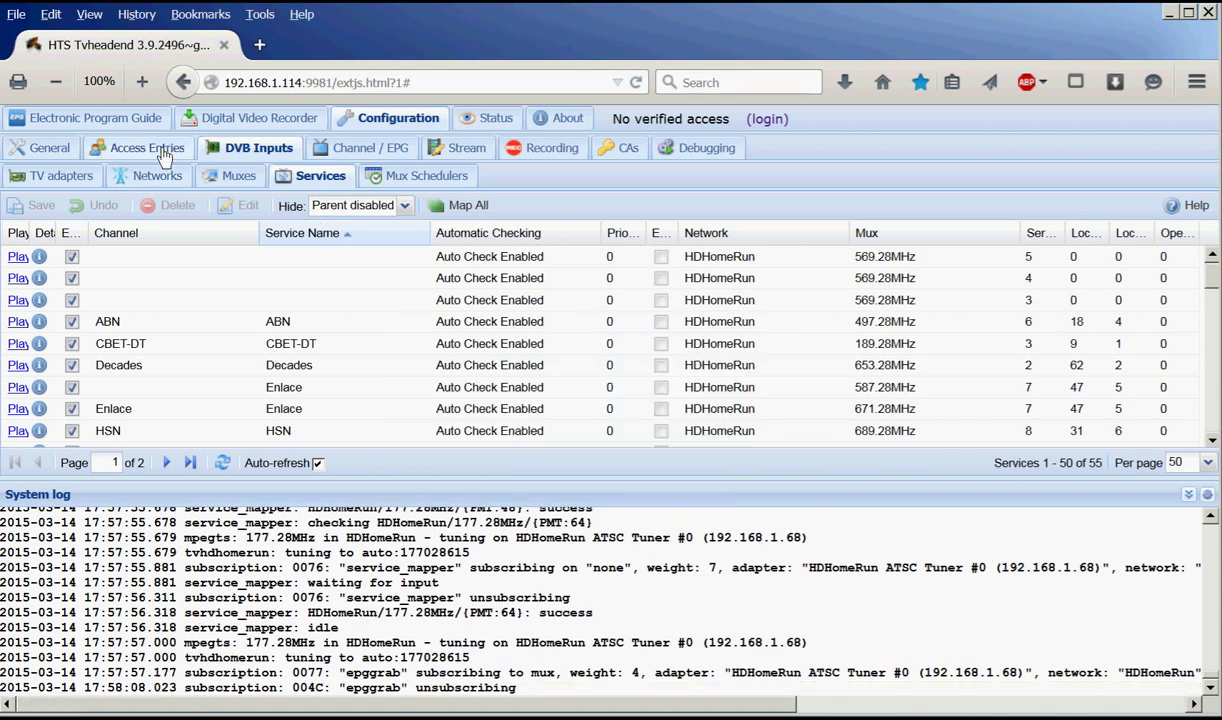
# Untick Enabled for channels WLNS-HD (6.1) and WLNSLWN (6.2) and save the Channels list
pyautogui.click(357, 150)
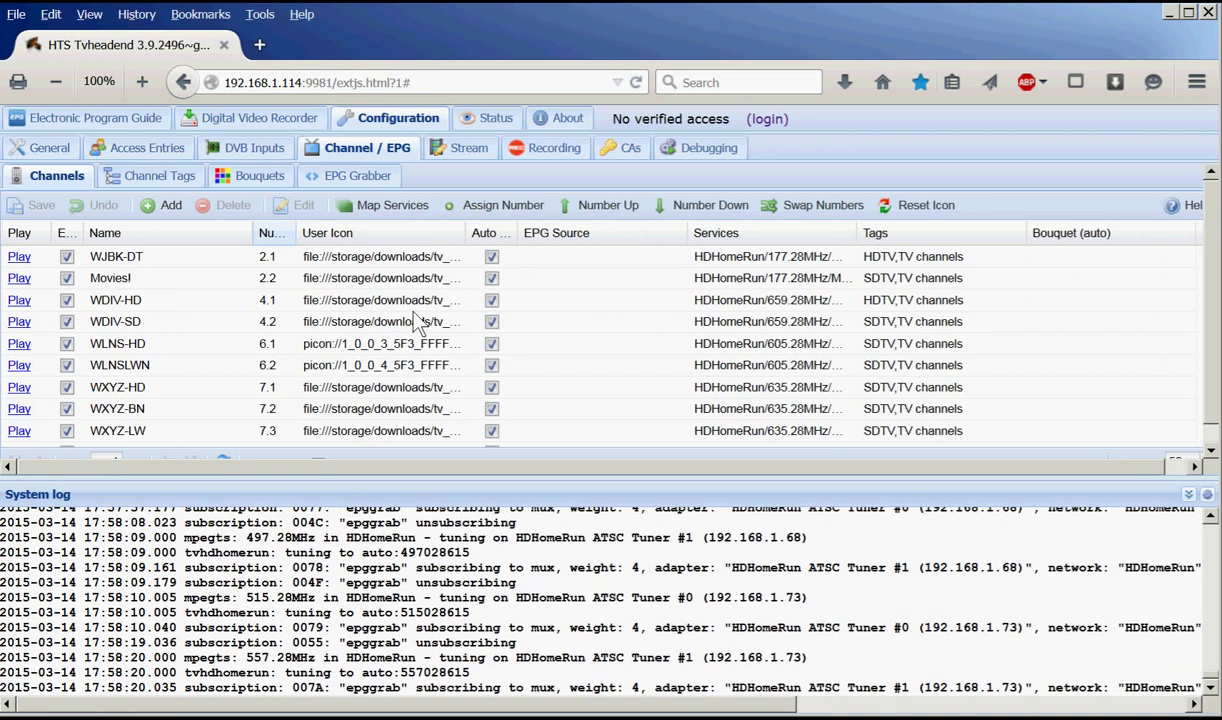
pyautogui.click(67, 345)
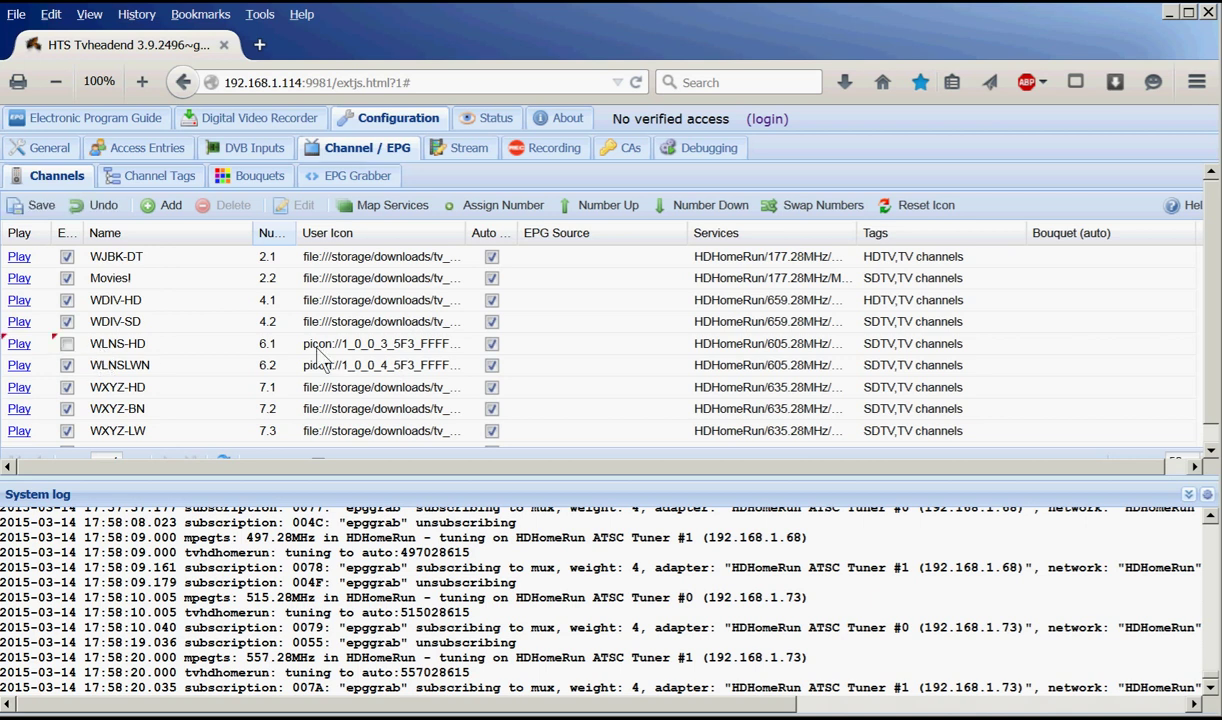
pyautogui.click(67, 365)
pyautogui.click(42, 205)
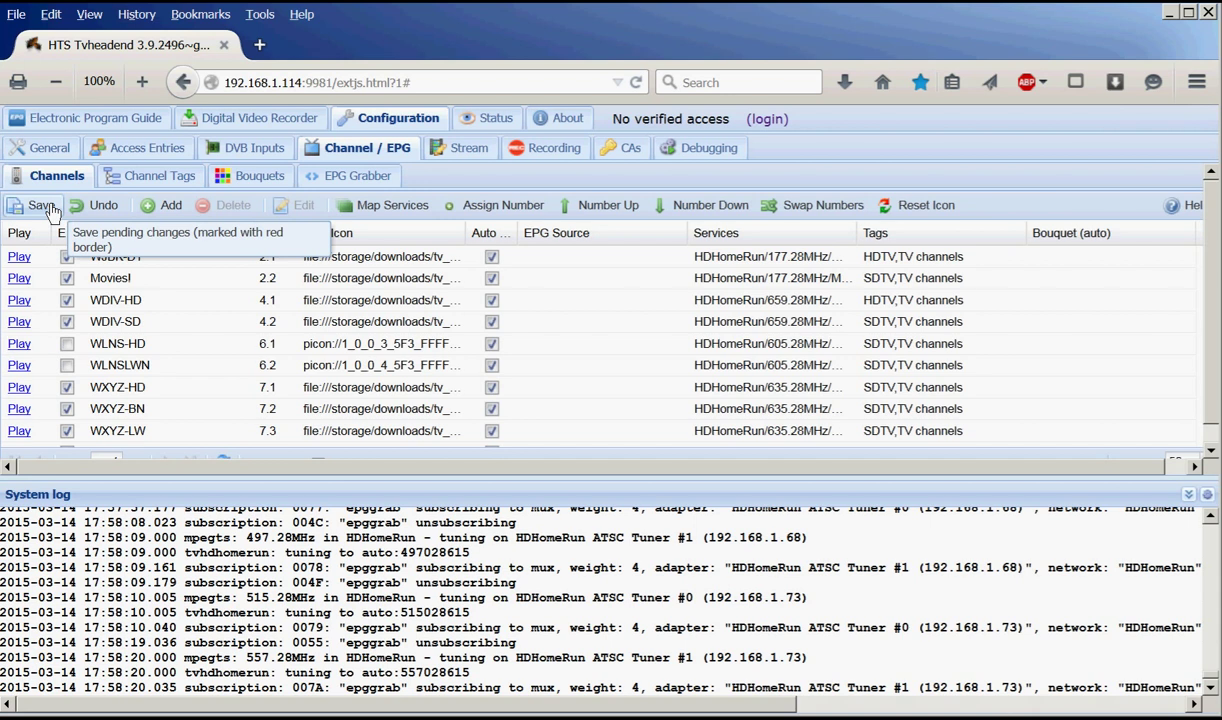
pyautogui.click(157, 283)
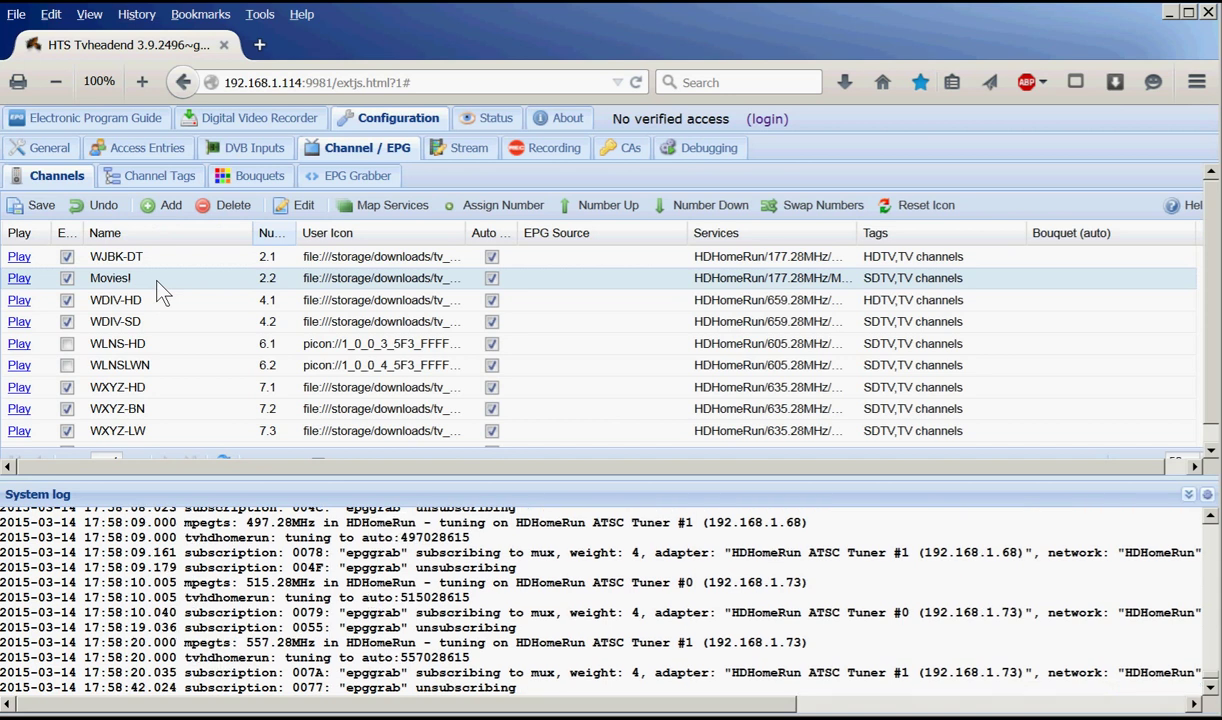
# Rename the Movies! channel to '2.2 Movies!' and save it
pyautogui.click(303, 212)
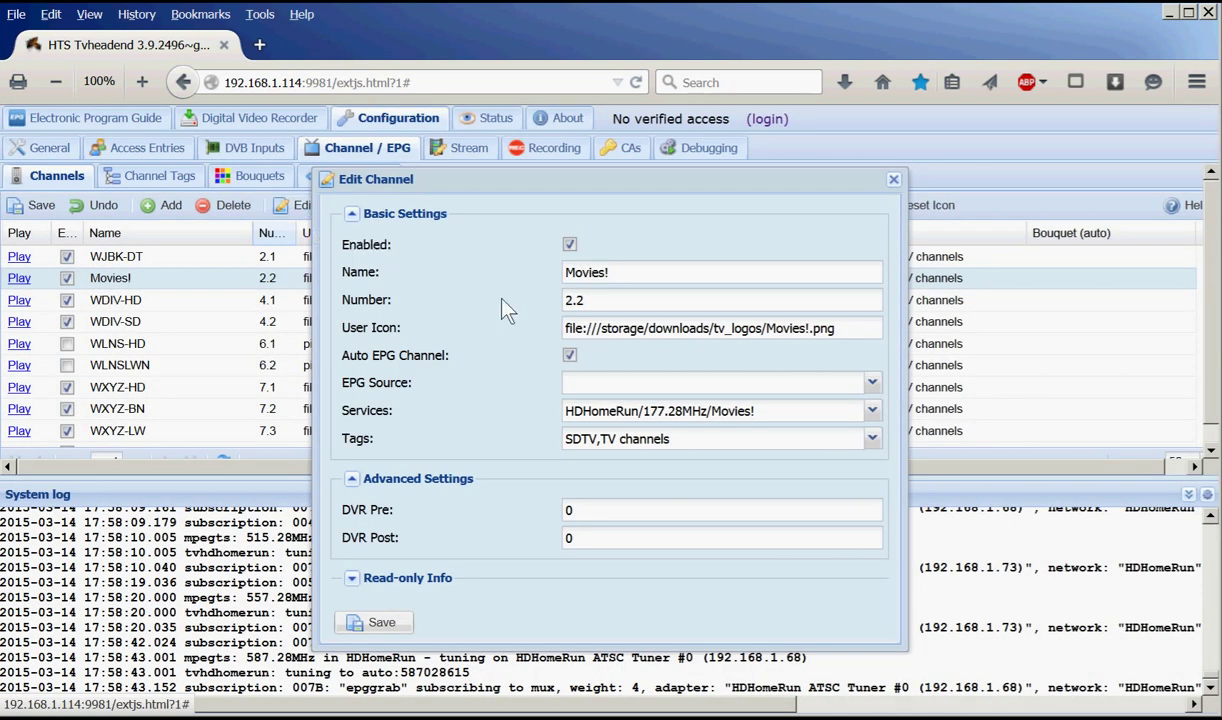
pyautogui.click(565, 272)
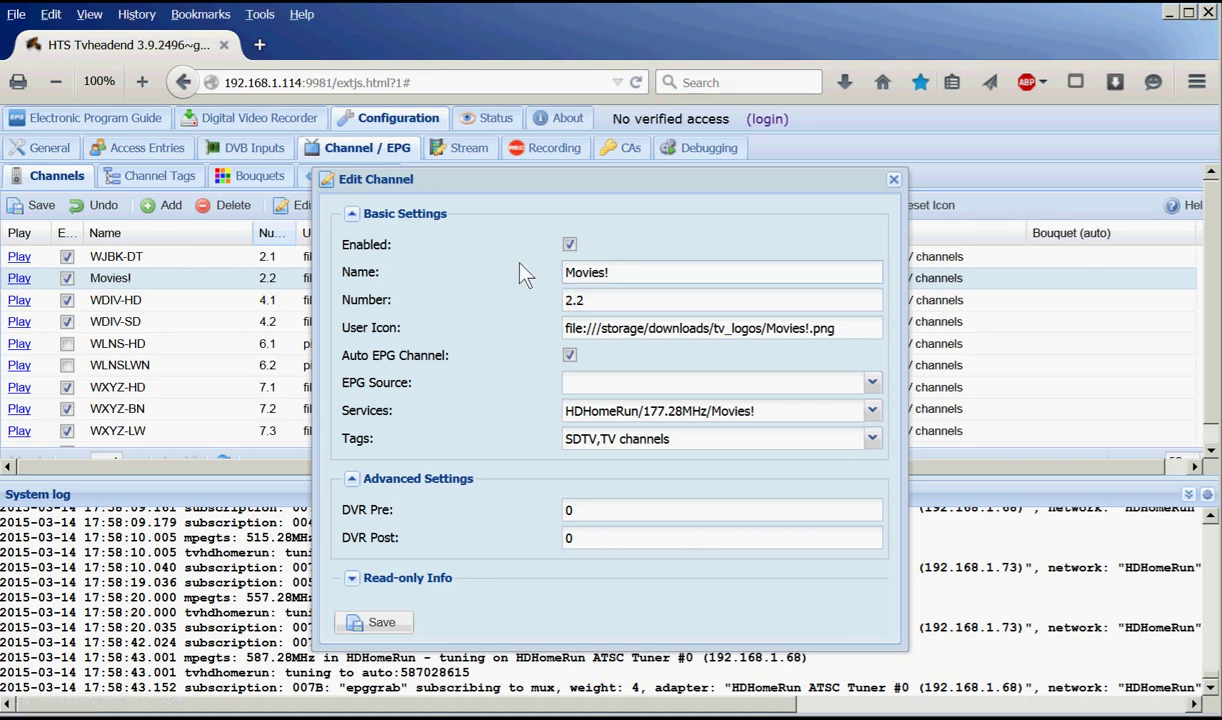
pyautogui.write('2.2')
pyautogui.click(873, 386)
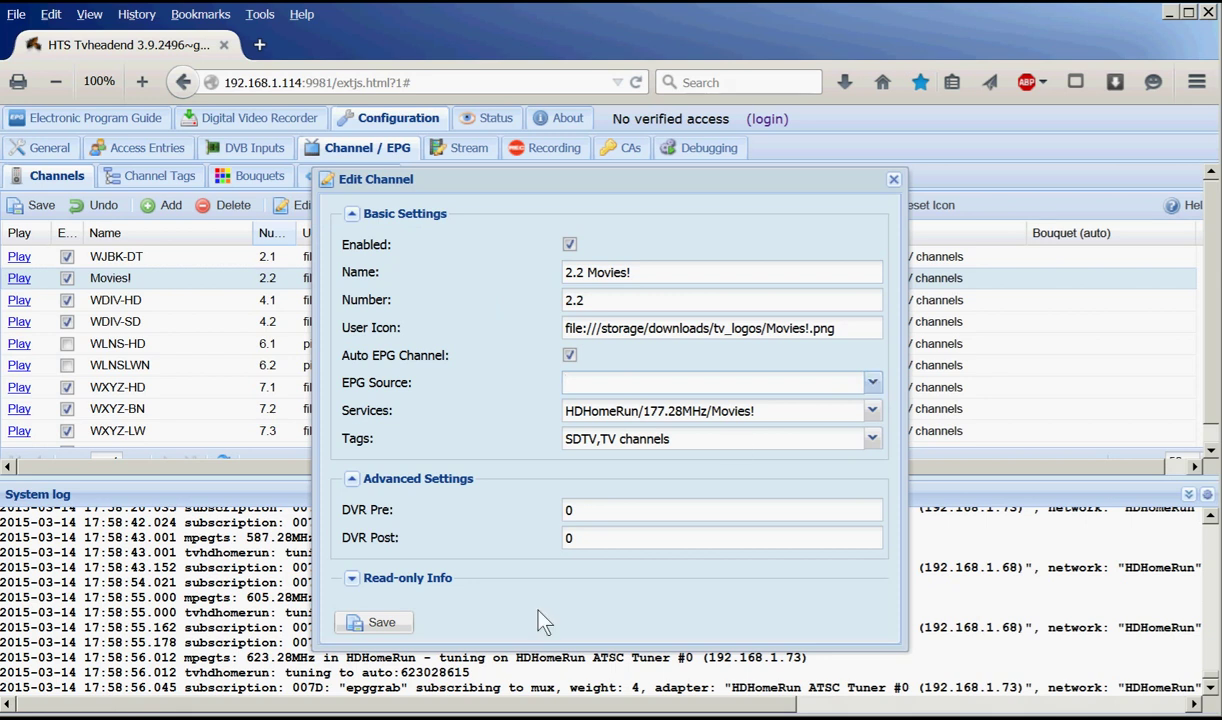
pyautogui.click(382, 624)
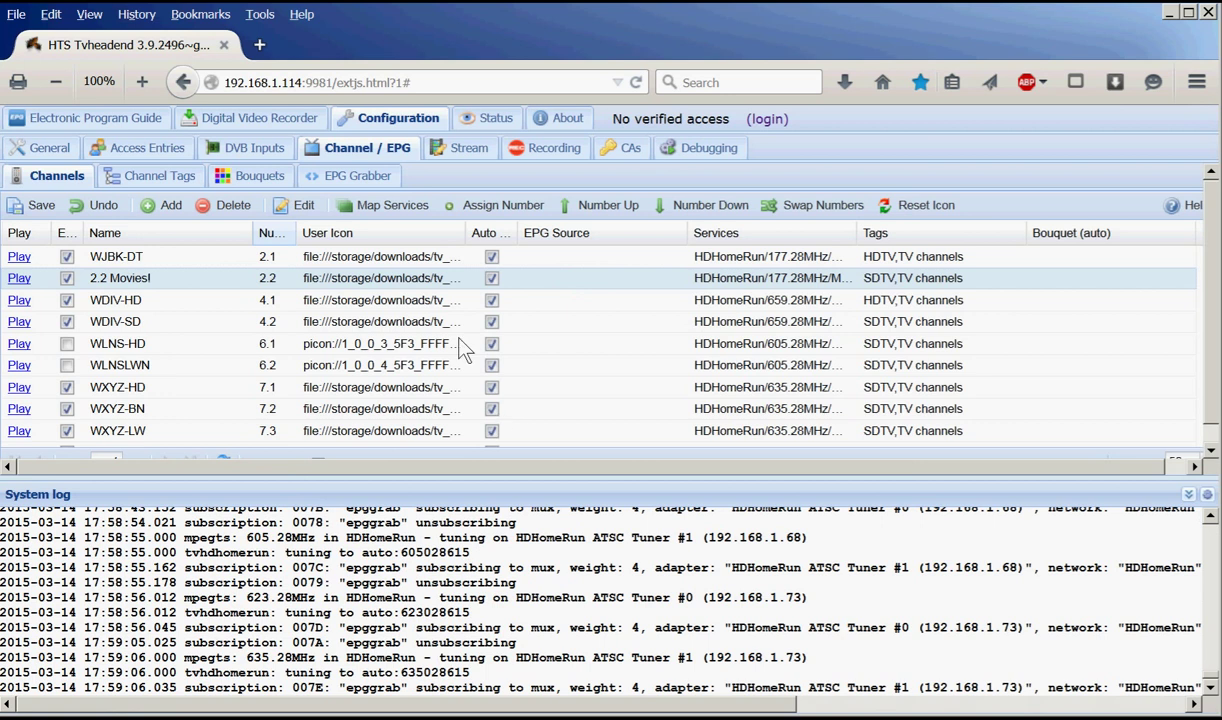
# Rename the WXYZ-HD channel to '7.1 WXYZ-HD' and save it
pyautogui.click(304, 212)
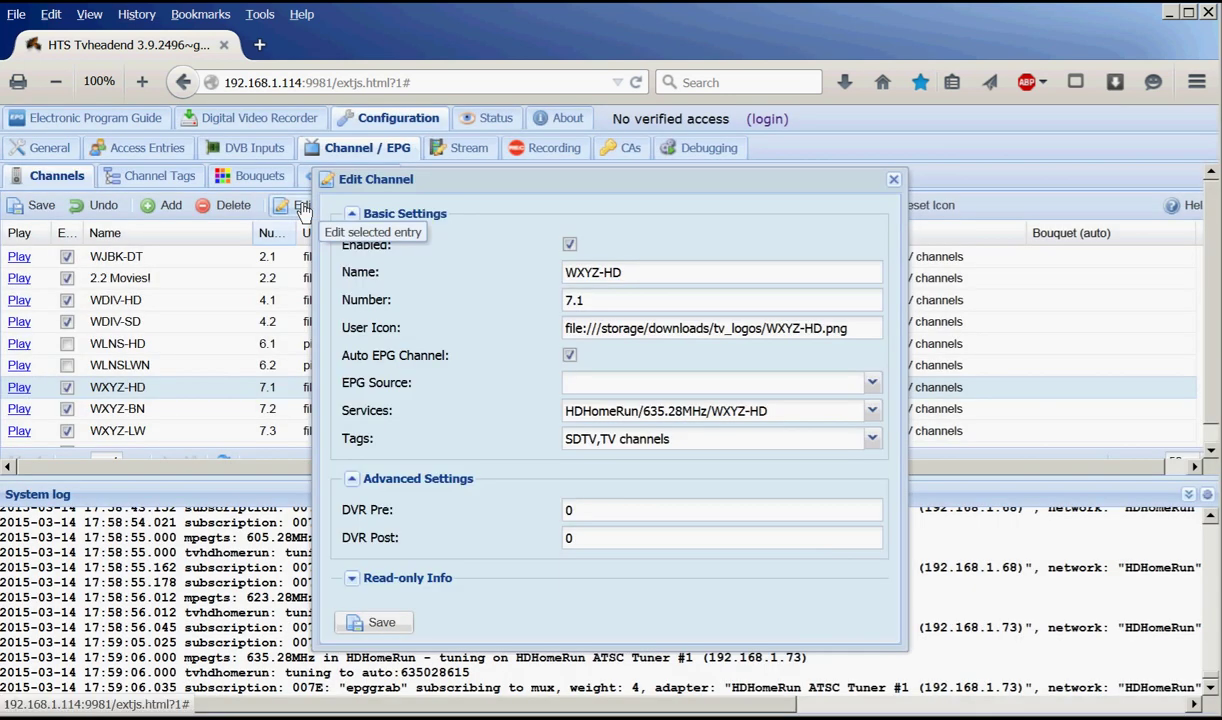
pyautogui.click(567, 272)
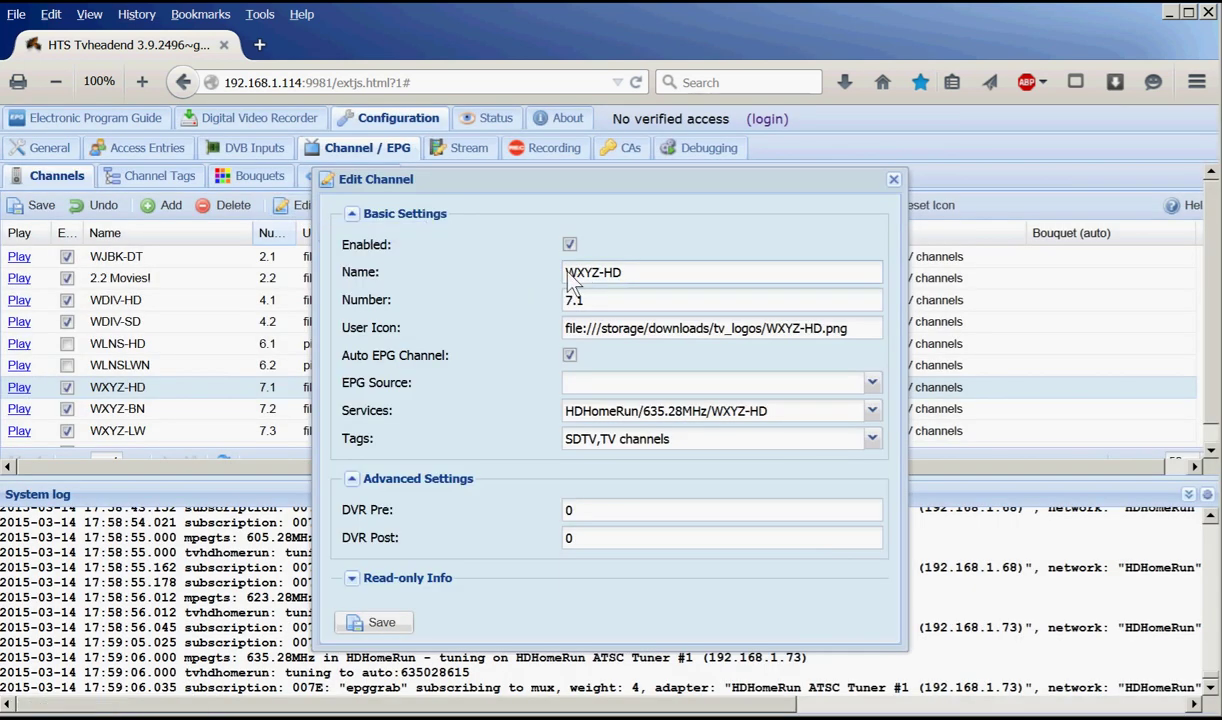
pyautogui.write('7.1')
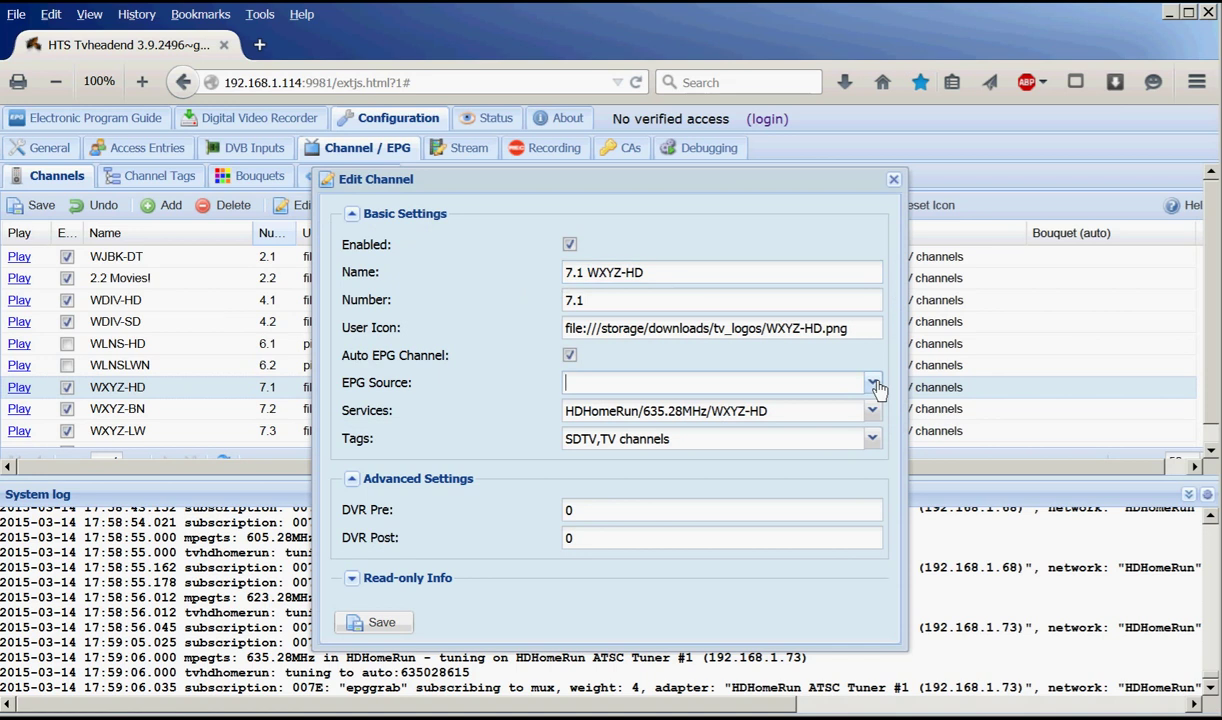
pyautogui.click(399, 630)
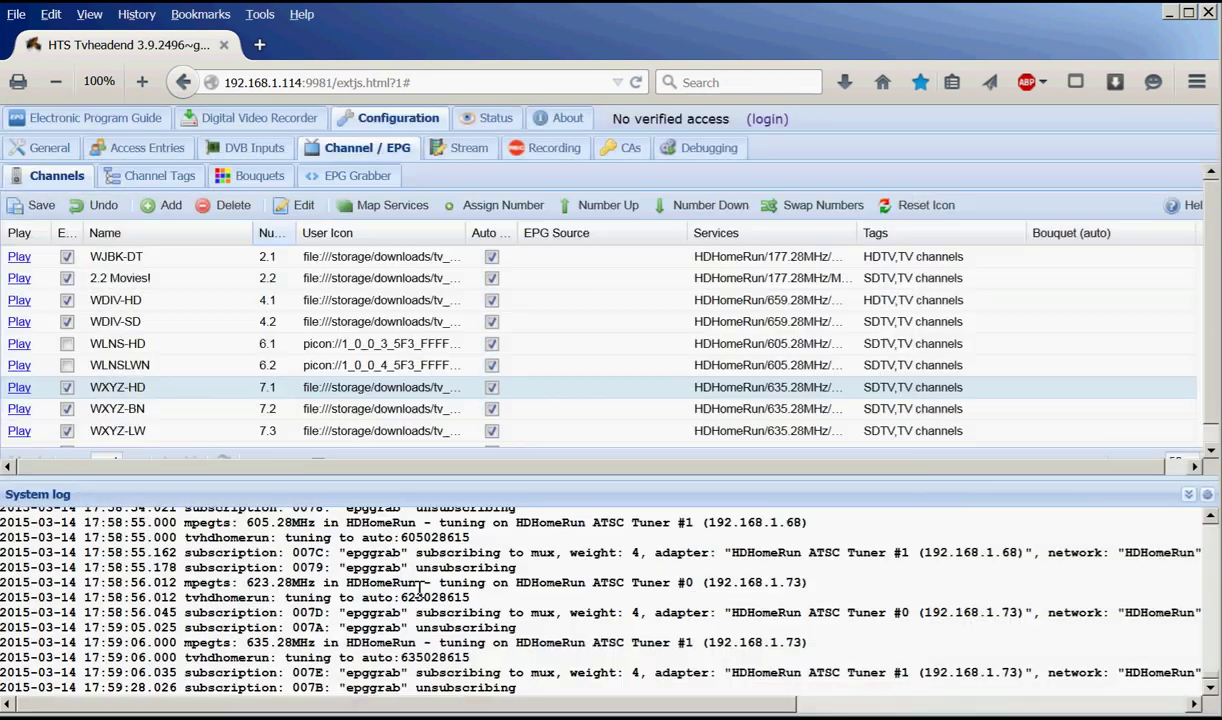